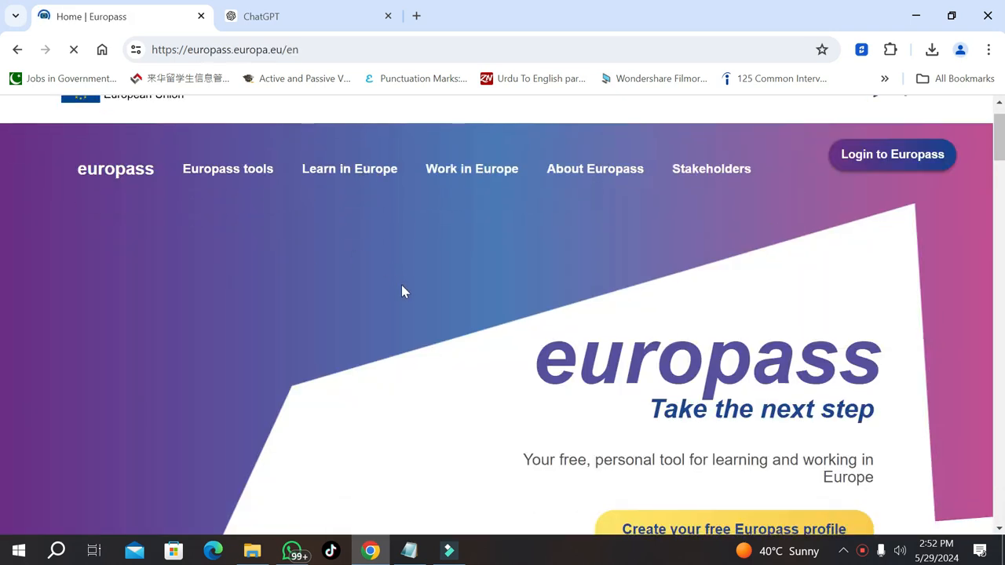
Start a brand-new Europass cover letter, discarding the previous draft
{"action": "scroll", "coordinate": [402, 288], "scroll_direction": "down", "scroll_amount": 5}
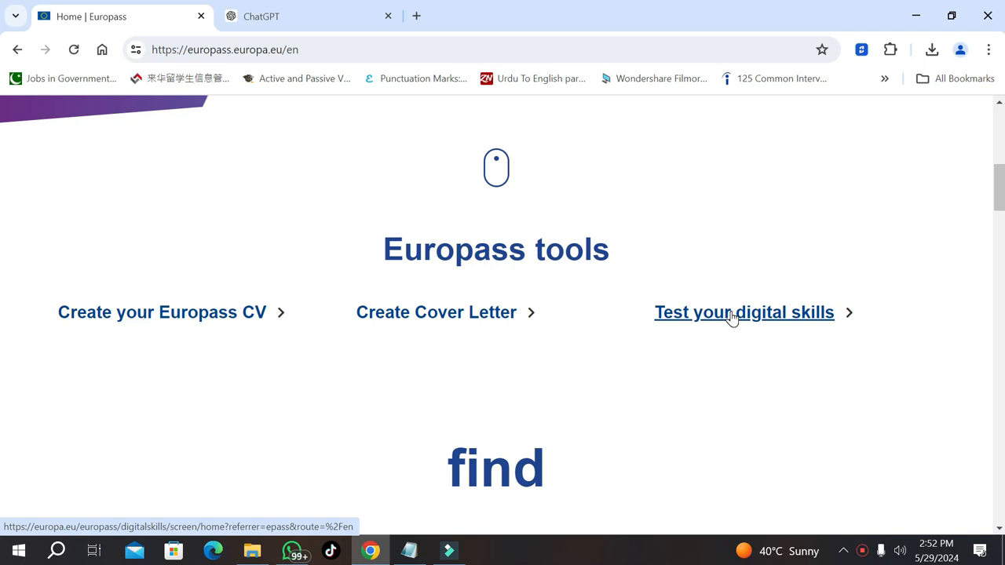
{"action": "left_click", "coordinate": [497, 322]}
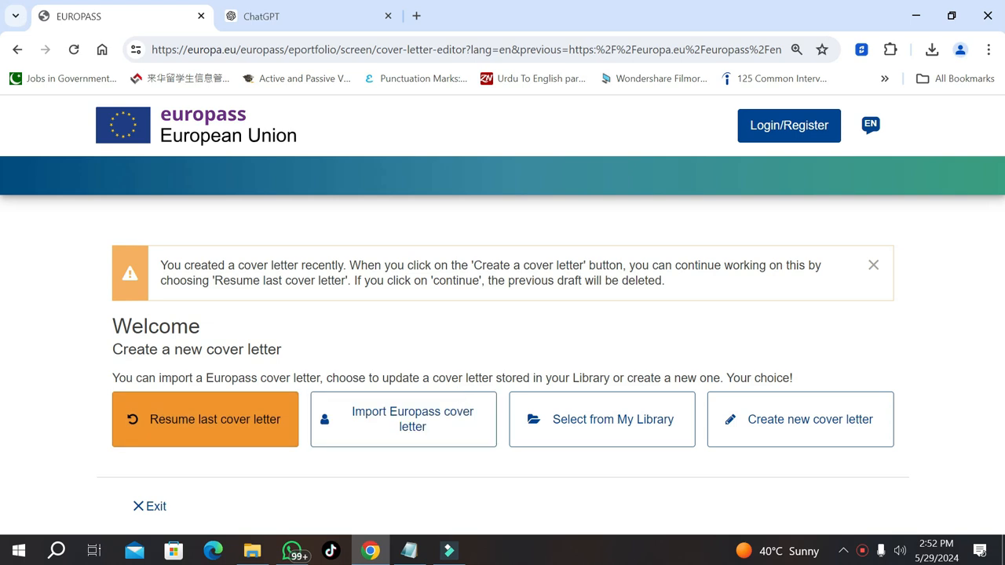
{"action": "left_click", "coordinate": [794, 423]}
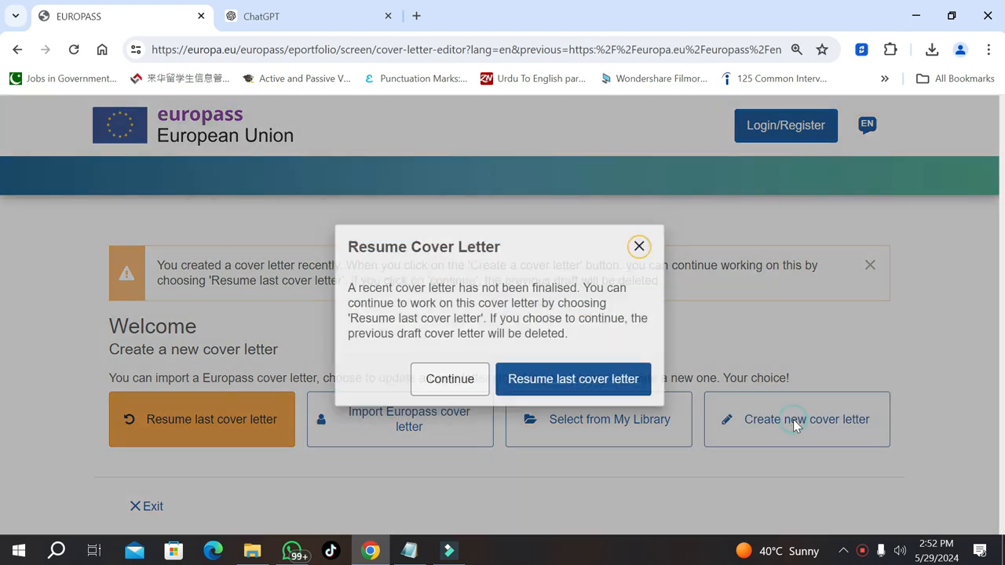
{"action": "left_click", "coordinate": [475, 380]}
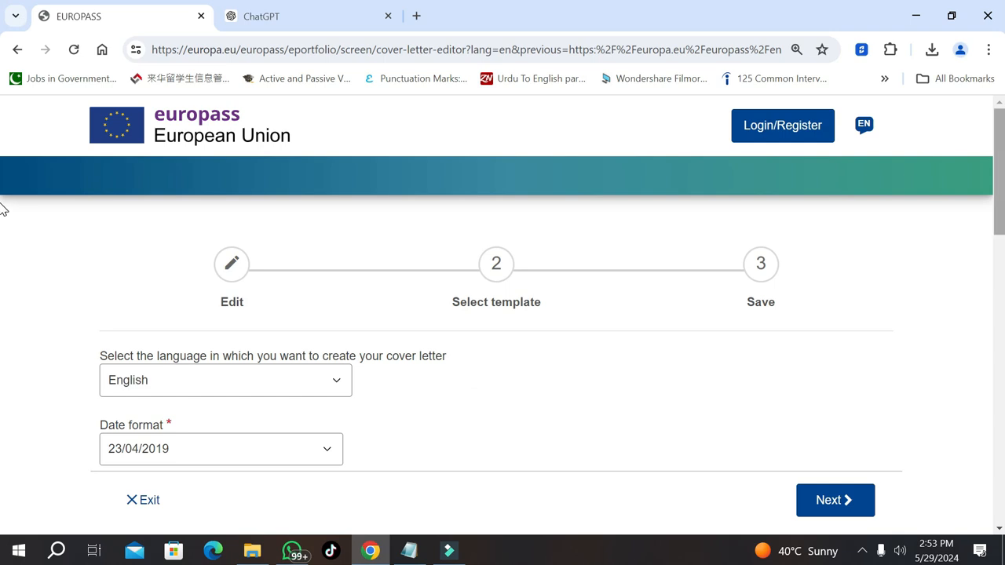
Set the cover letter's date format to 23 Apr 2019
{"action": "scroll", "coordinate": [3, 220], "scroll_direction": "down", "scroll_amount": 3}
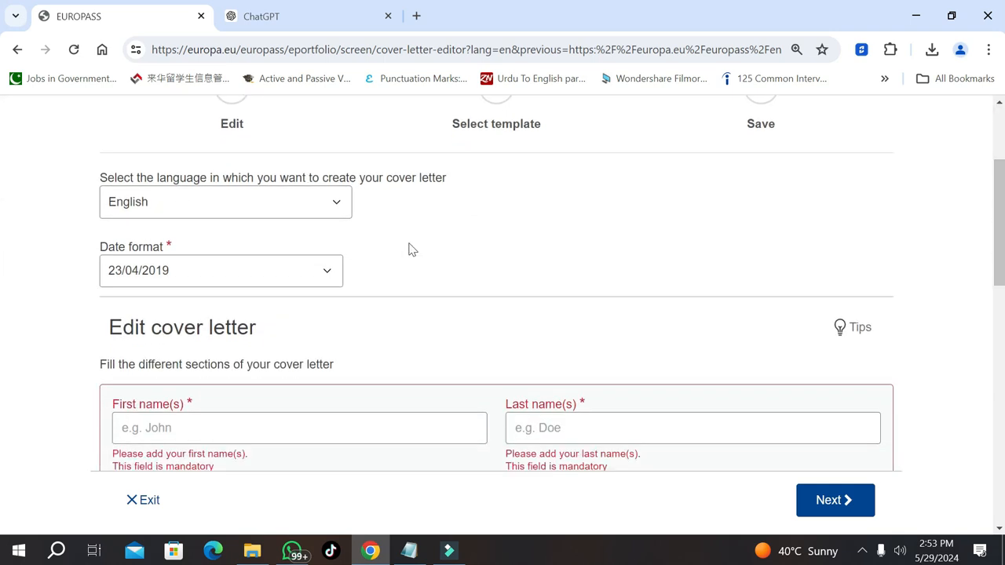
{"action": "left_click", "coordinate": [205, 280]}
{"action": "left_click", "coordinate": [201, 310]}
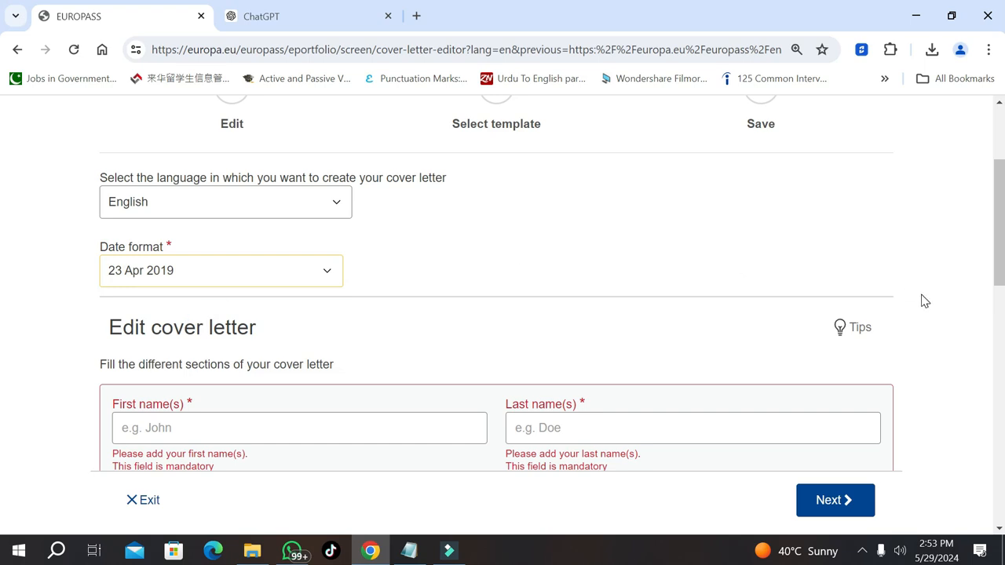
{"action": "scroll", "coordinate": [2, 267], "scroll_direction": "down", "scroll_amount": 2}
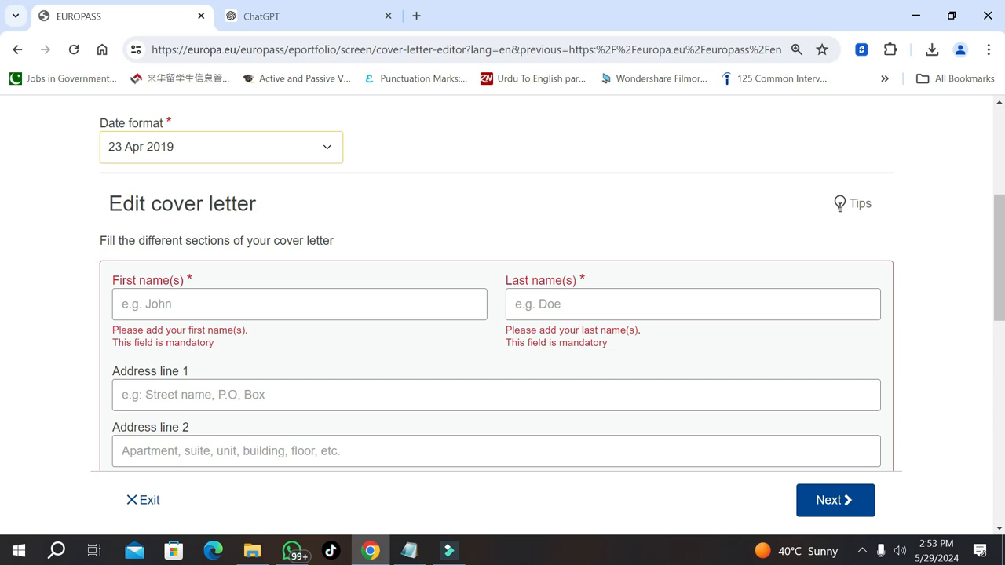
Enter the sender's first and last name, correcting the first name entry
{"action": "left_click", "coordinate": [150, 301]}
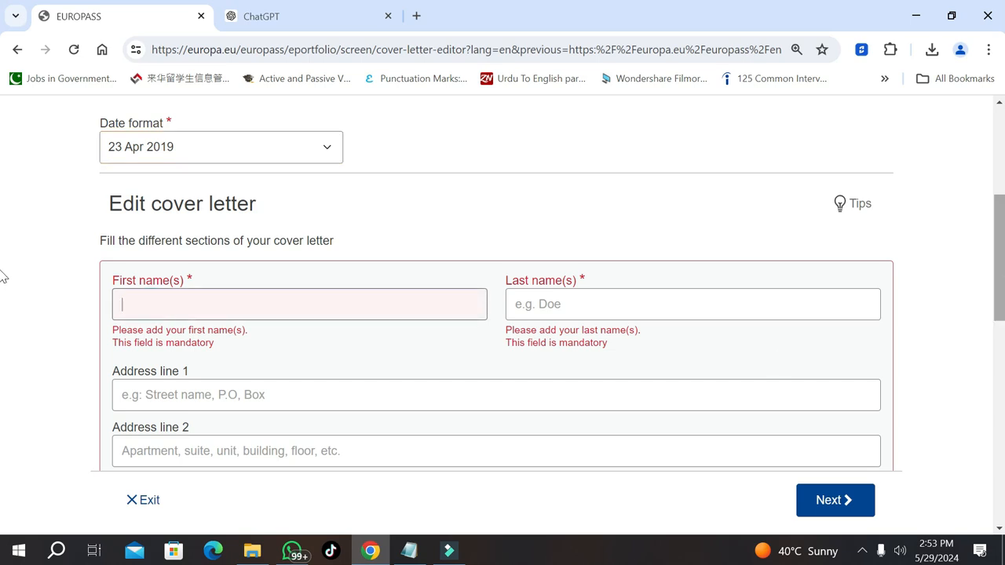
{"action": "scroll", "coordinate": [4, 298], "scroll_direction": "down", "scroll_amount": 2}
{"action": "scroll", "coordinate": [2, 322], "scroll_direction": "down", "scroll_amount": 3}
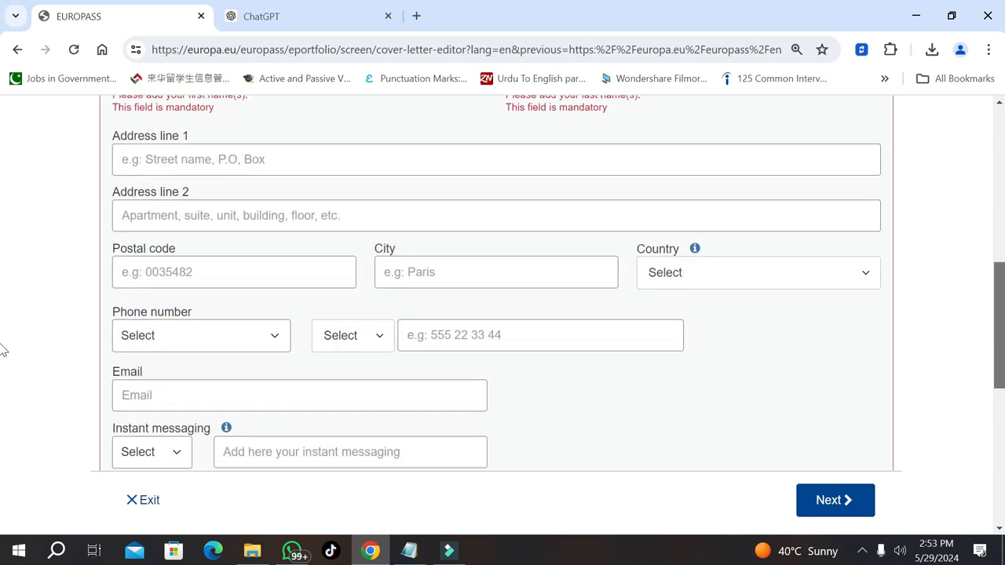
{"action": "scroll", "coordinate": [2, 370], "scroll_direction": "down", "scroll_amount": 1}
{"action": "scroll", "coordinate": [2, 400], "scroll_direction": "up", "scroll_amount": 1}
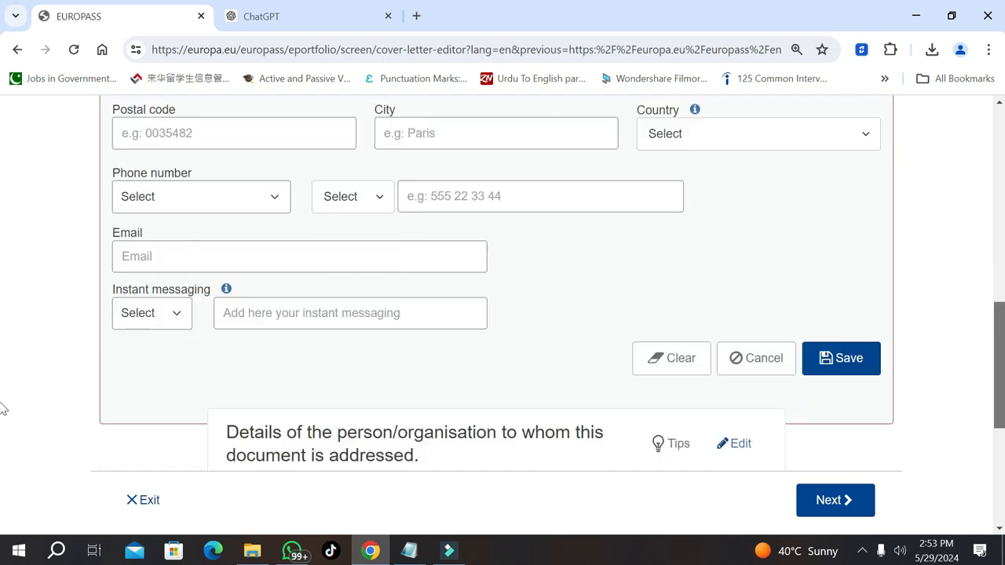
{"action": "scroll", "coordinate": [2, 417], "scroll_direction": "down", "scroll_amount": 2}
{"action": "left_click_drag", "start_coordinate": [1003, 422], "coordinate": [988, 316]}
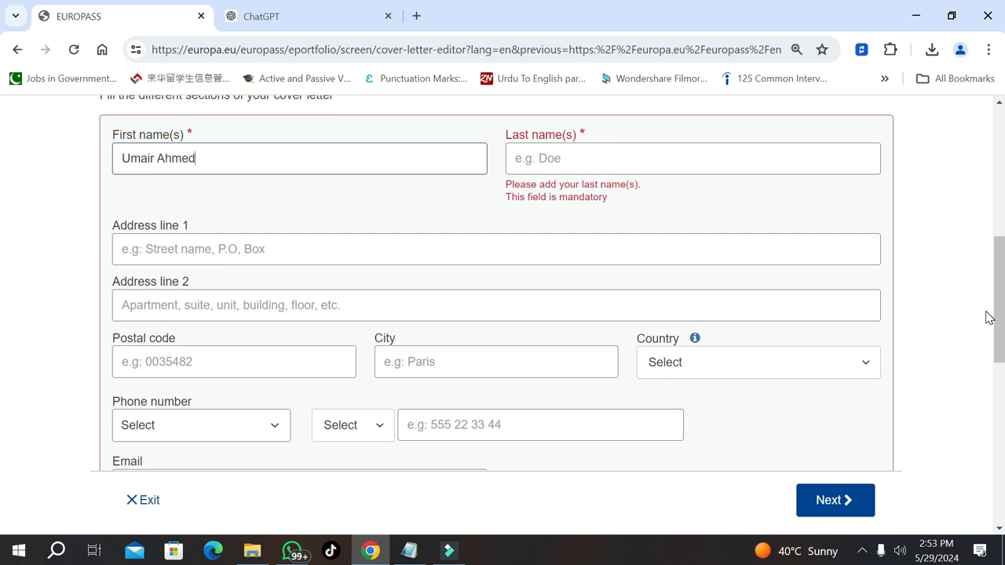
{"action": "key", "text": "Tab"}
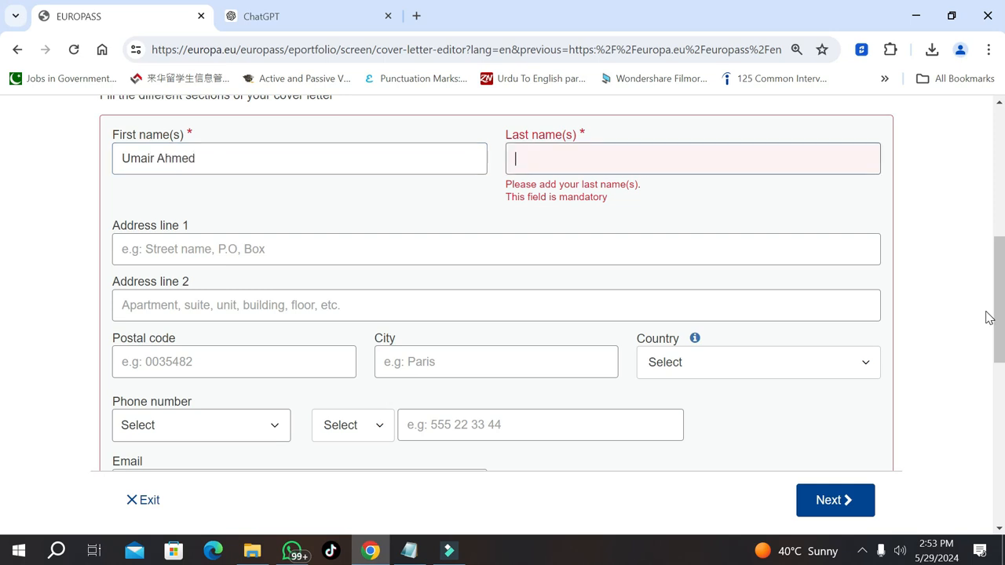
{"action": "left_click", "coordinate": [321, 160]}
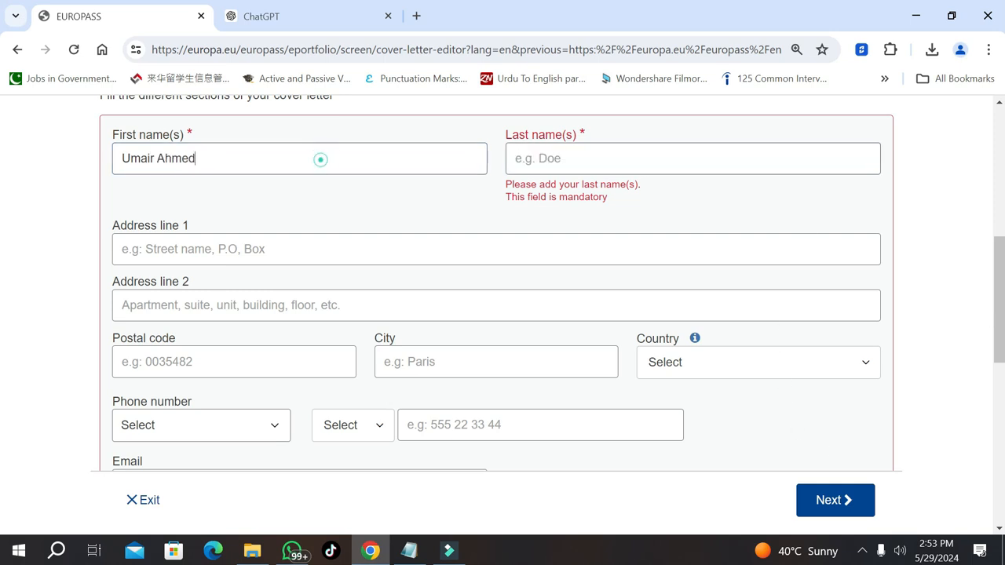
{"action": "key", "text": "BackSpace"}
{"action": "key", "text": "BackSpace"}
{"action": "key", "text": "BackSpace"}
{"action": "key", "text": "BackSpace"}
{"action": "key", "text": "BackSpace"}
{"action": "key", "text": "BackSpace"}
{"action": "key", "text": "BackSpace"}
{"action": "key", "text": "BackSpace"}
{"action": "key", "text": "BackSpace"}
{"action": "key", "text": "BackSpace"}
{"action": "key", "text": "BackSpace"}
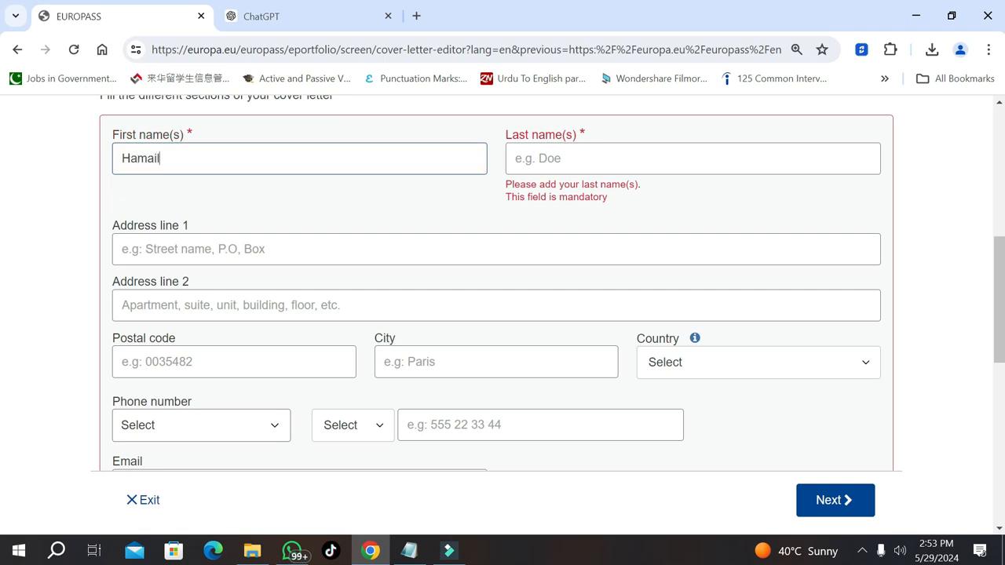
{"action": "key", "text": "Tab"}
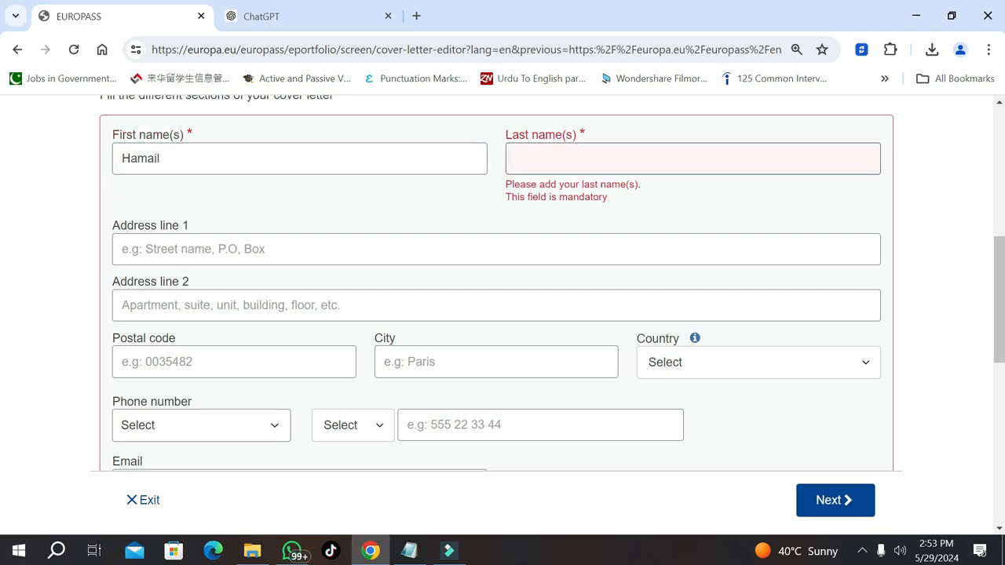
Fill the first address line with the College of Culinary Arts address
{"action": "key", "text": "Tab"}
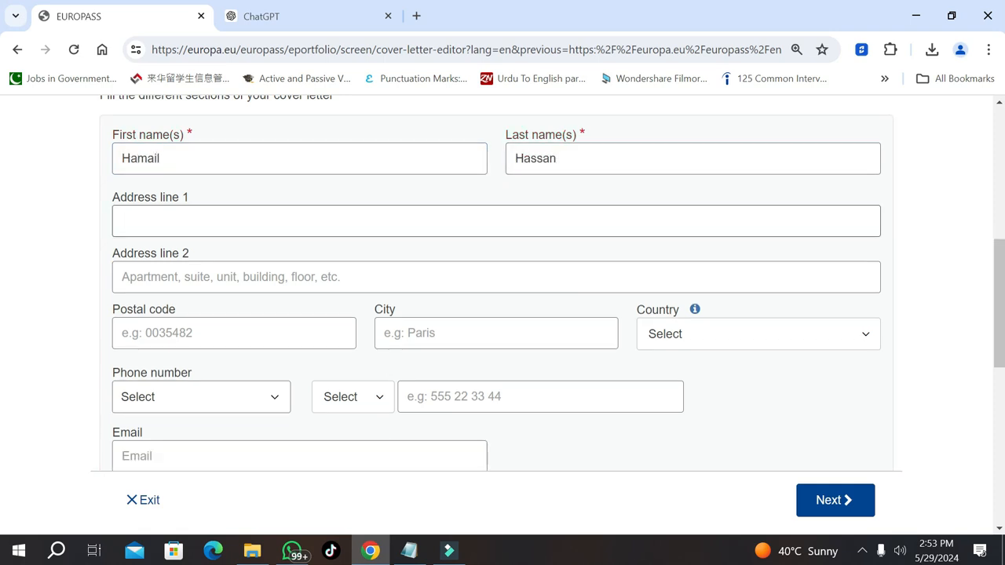
{"action": "type", "text": "Colle"}
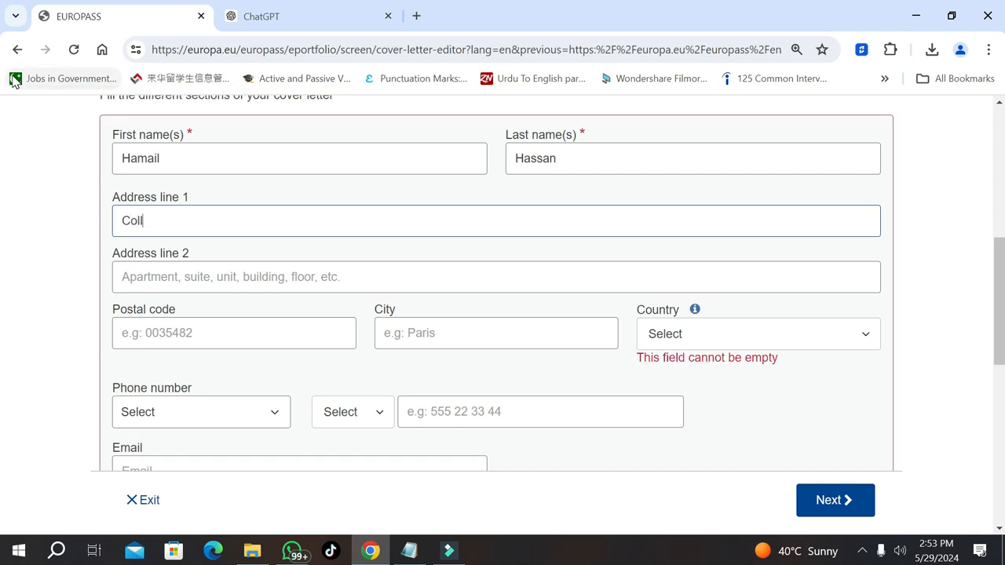
{"action": "key", "text": "BackSpace"}
{"action": "key", "text": "BackSpace"}
{"action": "key", "text": "BackSpace"}
{"action": "key", "text": "BackSpace"}
{"action": "type", "text": "College of"}
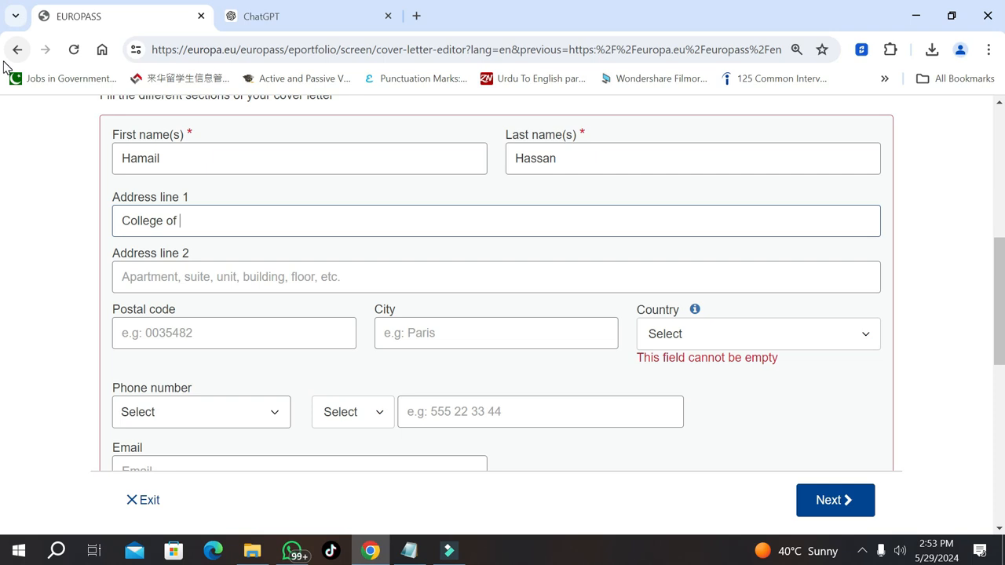
{"action": "type", "text": " Culinary Arts,"}
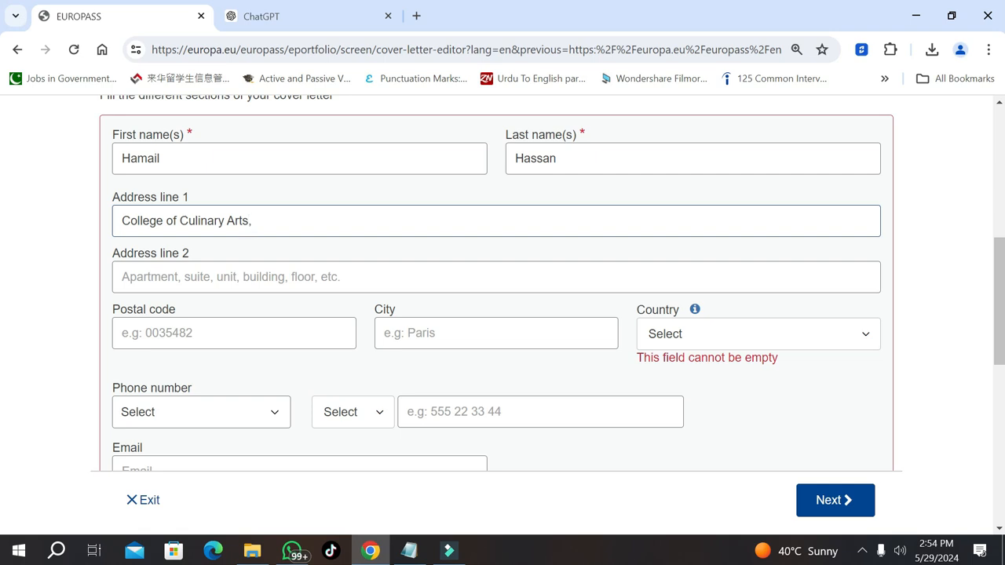
{"action": "type", "text": "G"}
{"action": "key", "text": "BackSpace"}
{"action": "type", "text": "Sector H-8"}
Enter the sender's postal code, city Islamabad and country Pakistan
{"action": "left_click", "coordinate": [196, 342]}
{"action": "type", "text": "44000"}
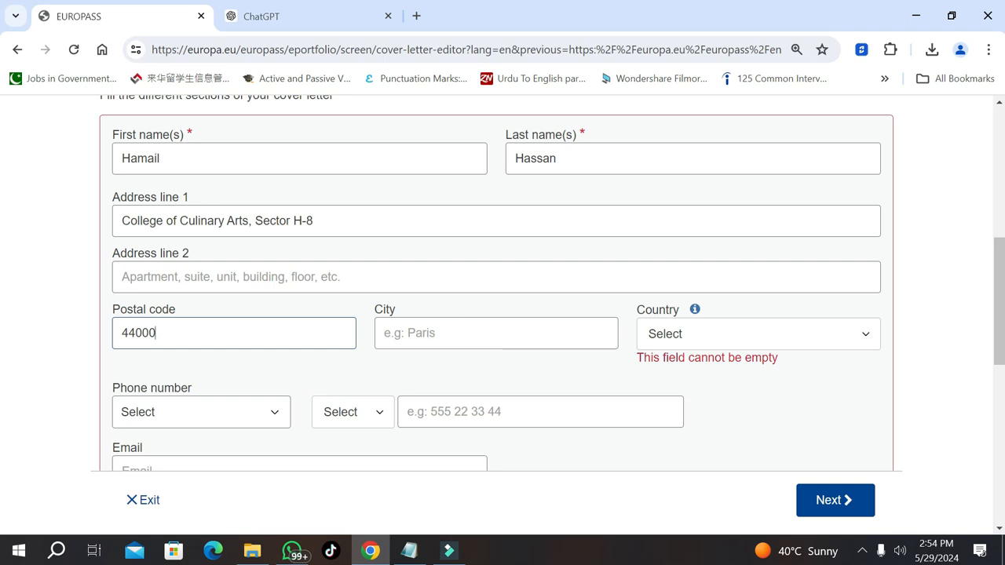
{"action": "left_click", "coordinate": [465, 333]}
{"action": "type", "text": "Islamabad"}
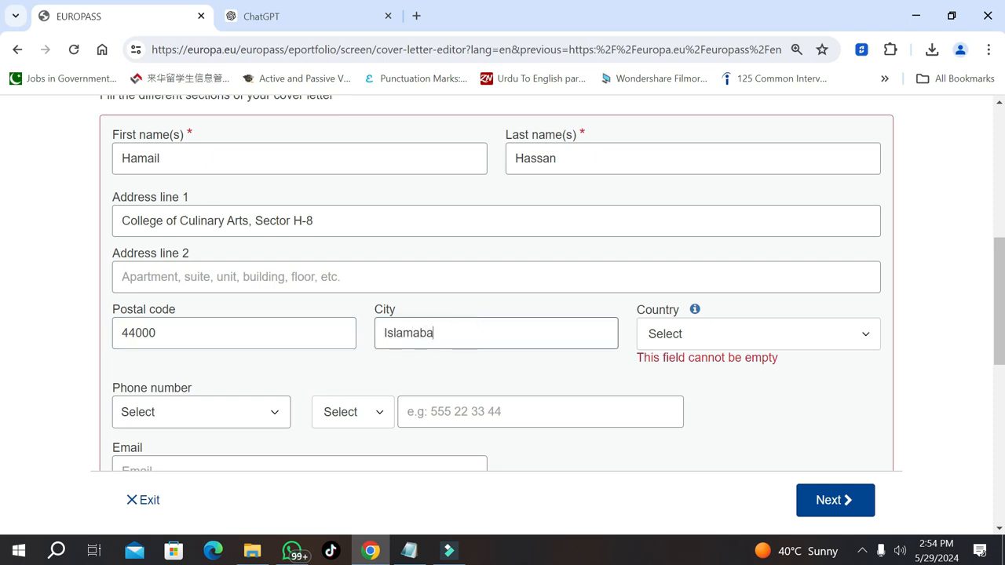
{"action": "left_click", "coordinate": [789, 346]}
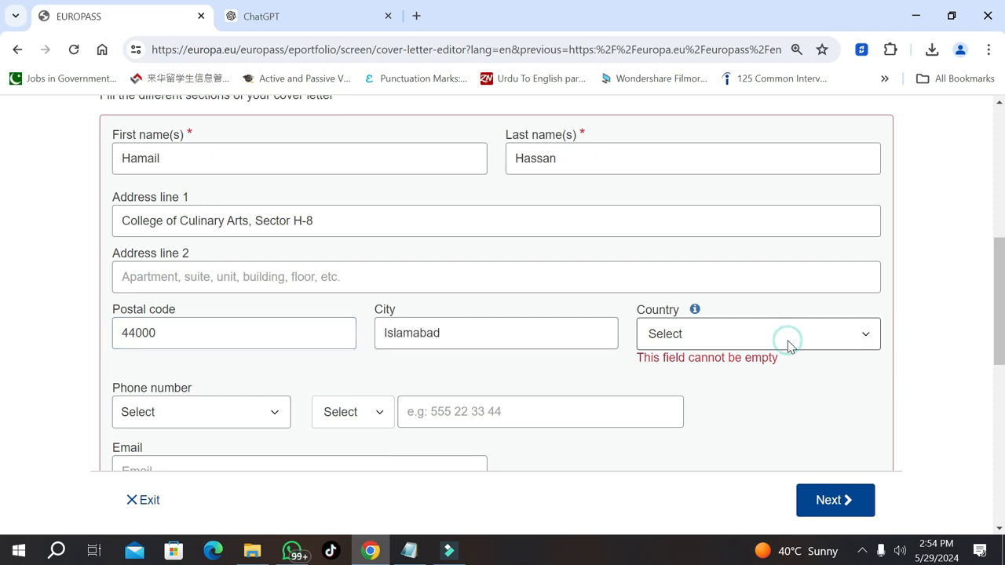
{"action": "type", "text": "pak"}
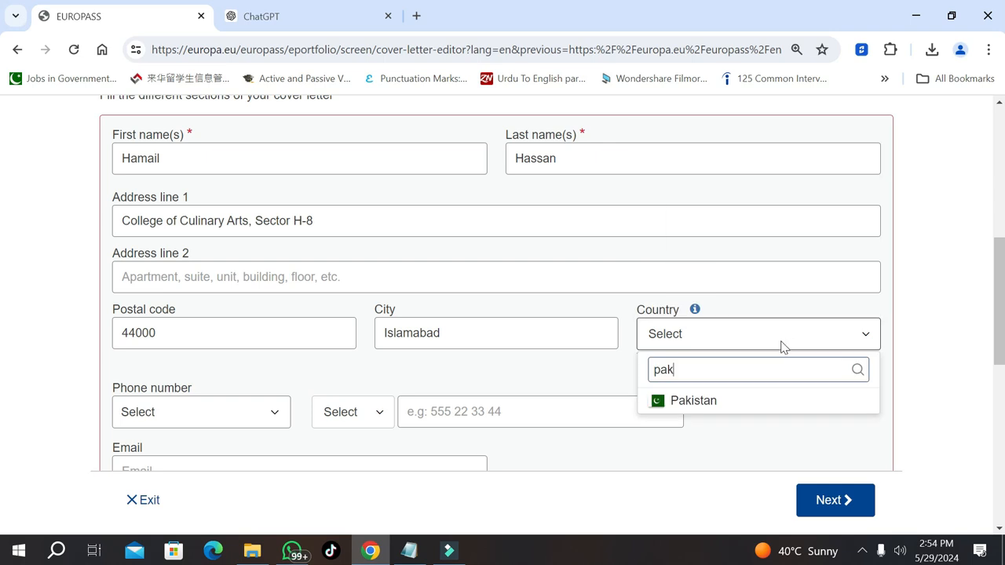
{"action": "left_click", "coordinate": [710, 402]}
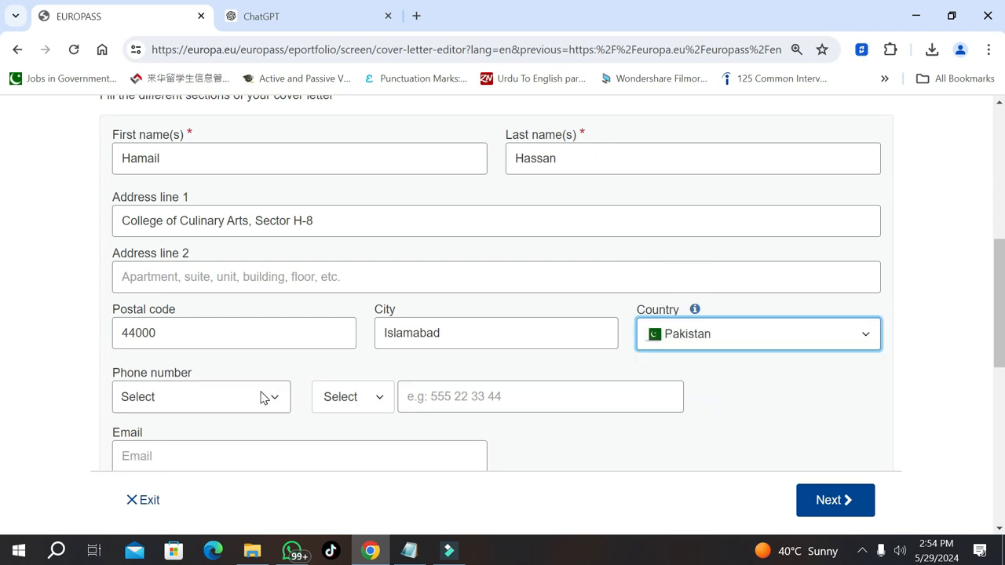
Add a Mobile phone number with Pakistan's +92 dialling code
{"action": "left_click", "coordinate": [260, 397]}
{"action": "left_click", "coordinate": [215, 467]}
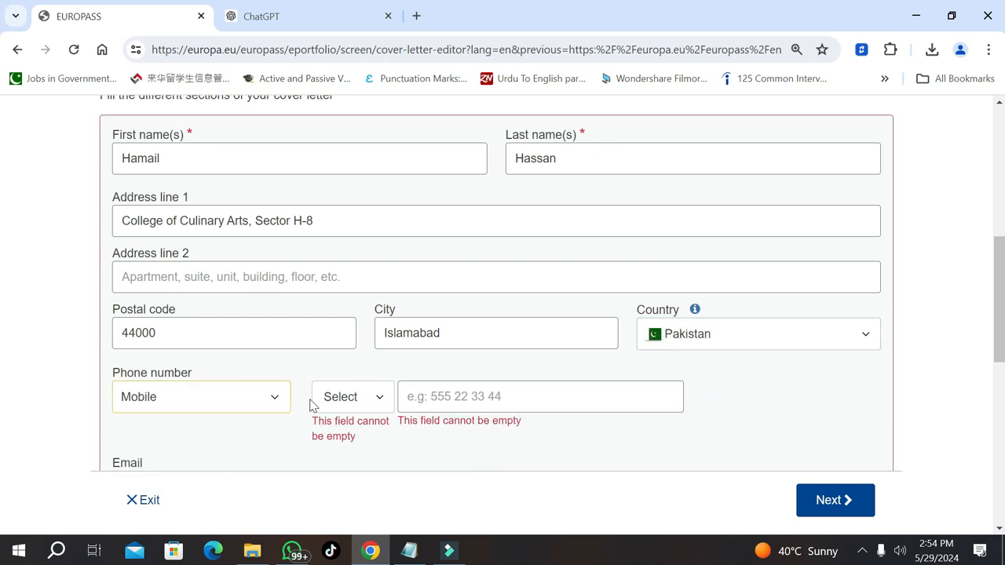
{"action": "left_click", "coordinate": [366, 395]}
{"action": "left_click", "coordinate": [366, 396]}
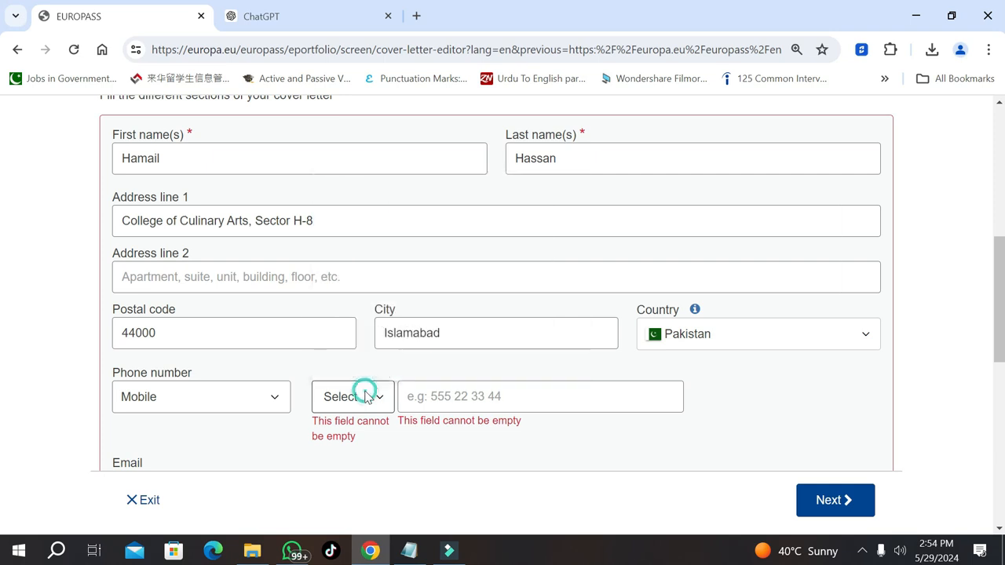
{"action": "type", "text": "pak"}
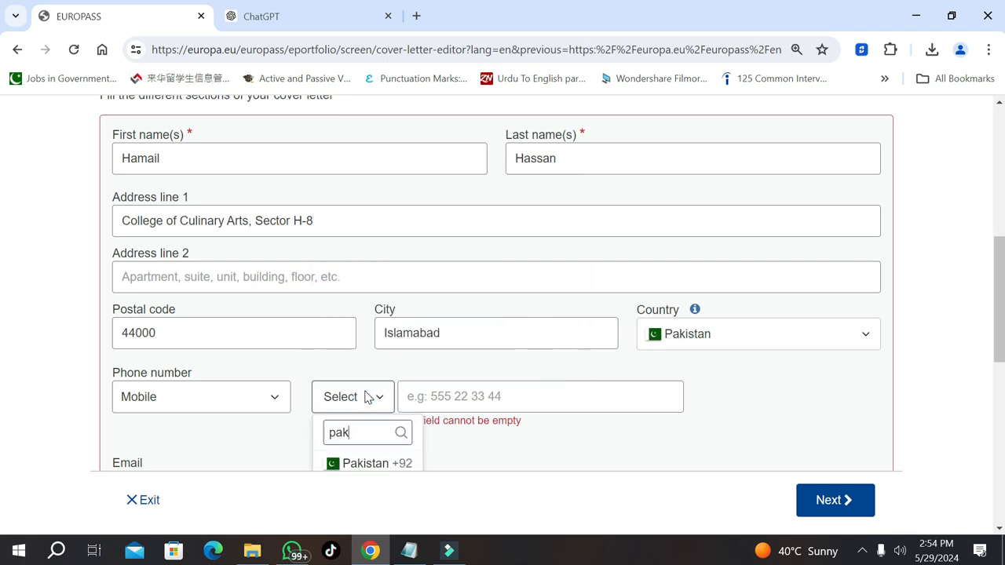
{"action": "left_click", "coordinate": [351, 467]}
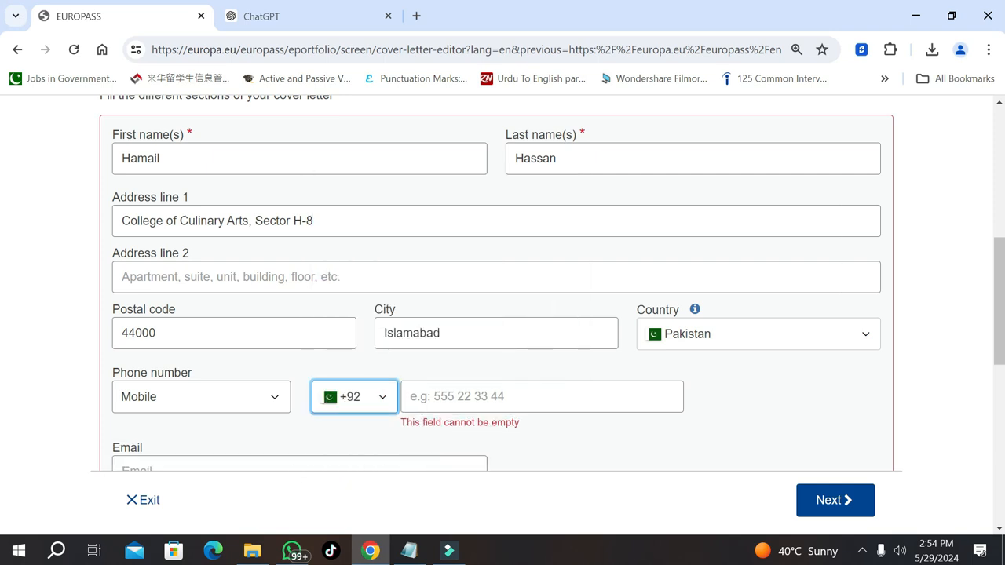
{"action": "left_click", "coordinate": [464, 398]}
{"action": "type", "text": "3000"}
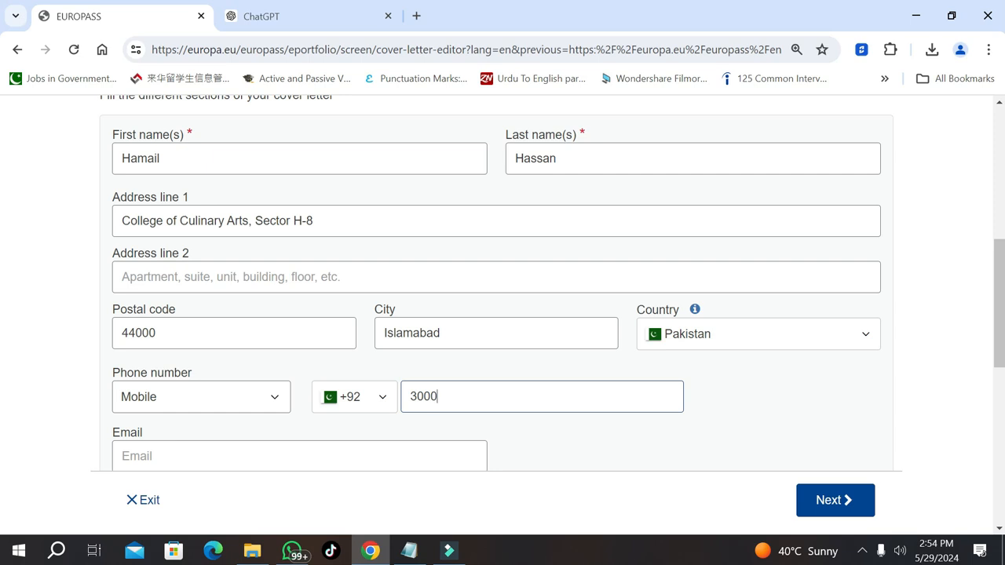
{"action": "type", "text": "000"}
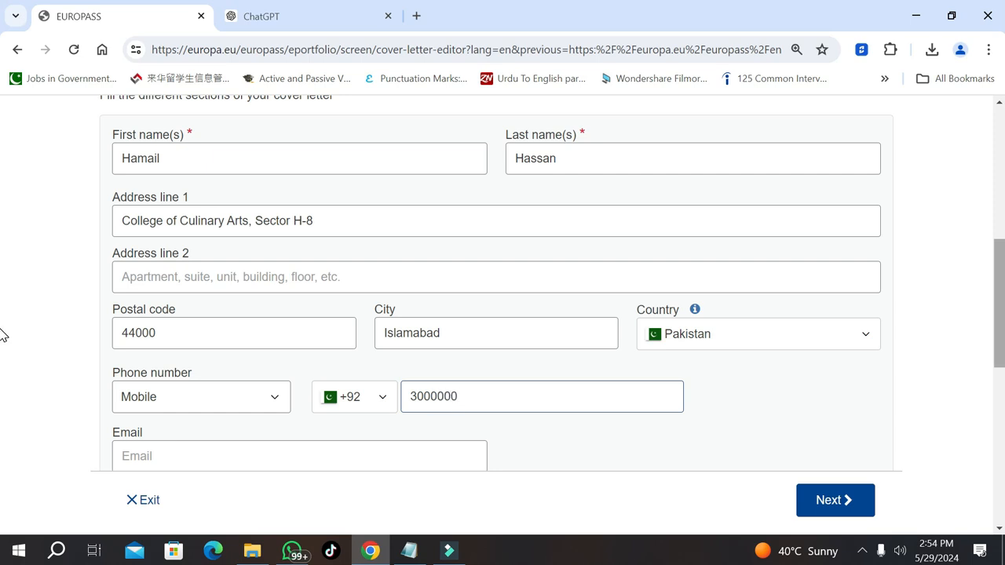
Add the sender's e-mail address and a WhatsApp Messenger contact number, then save
{"action": "scroll", "coordinate": [3, 346], "scroll_direction": "down", "scroll_amount": 1}
{"action": "scroll", "coordinate": [3, 364], "scroll_direction": "down", "scroll_amount": 1}
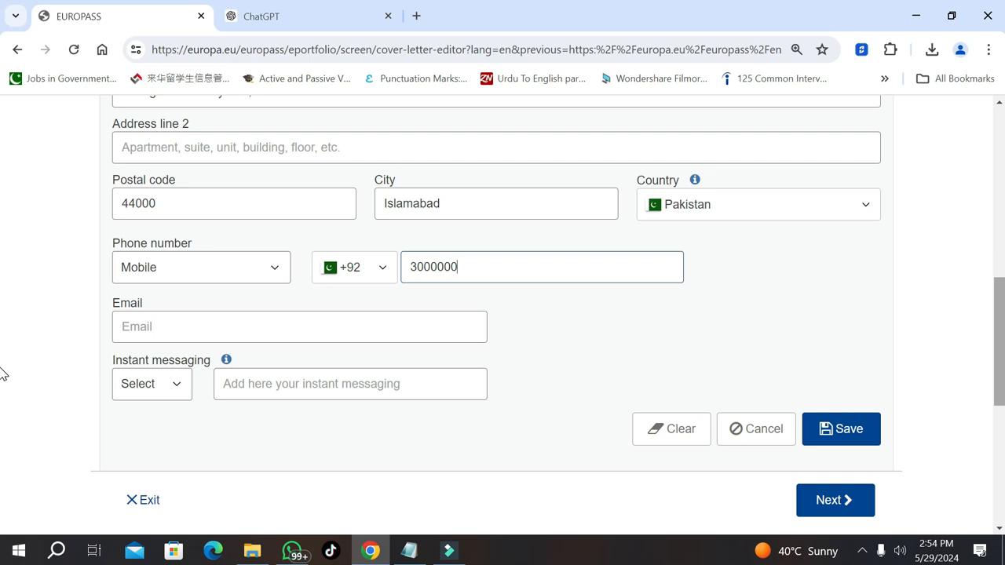
{"action": "left_click", "coordinate": [452, 333]}
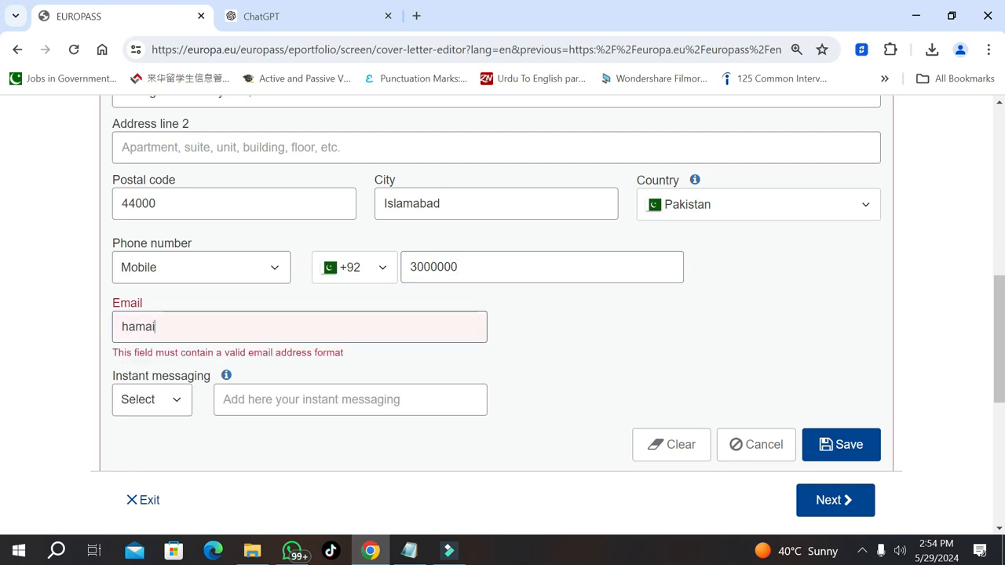
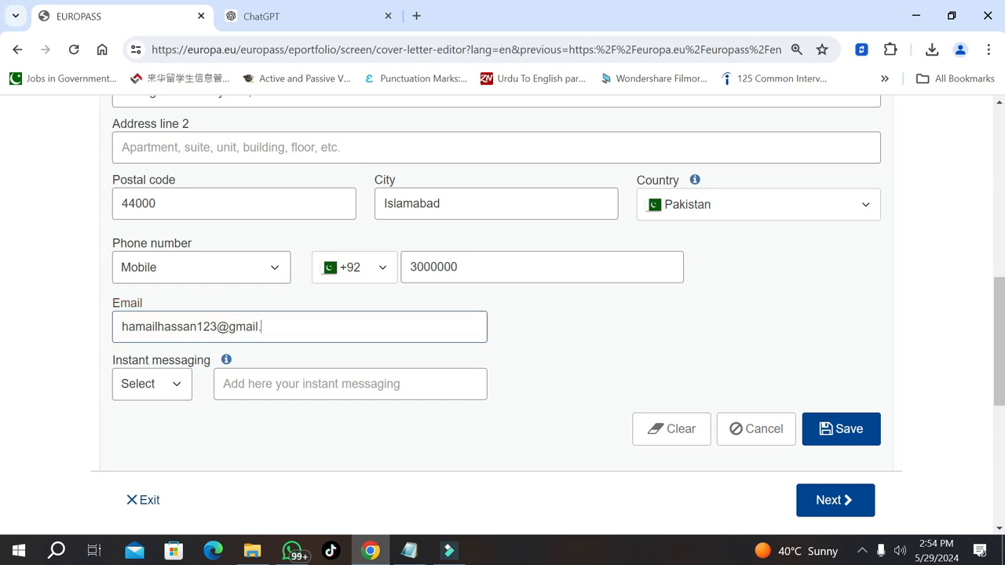
{"action": "left_click", "coordinate": [169, 391]}
{"action": "left_click", "coordinate": [180, 440]}
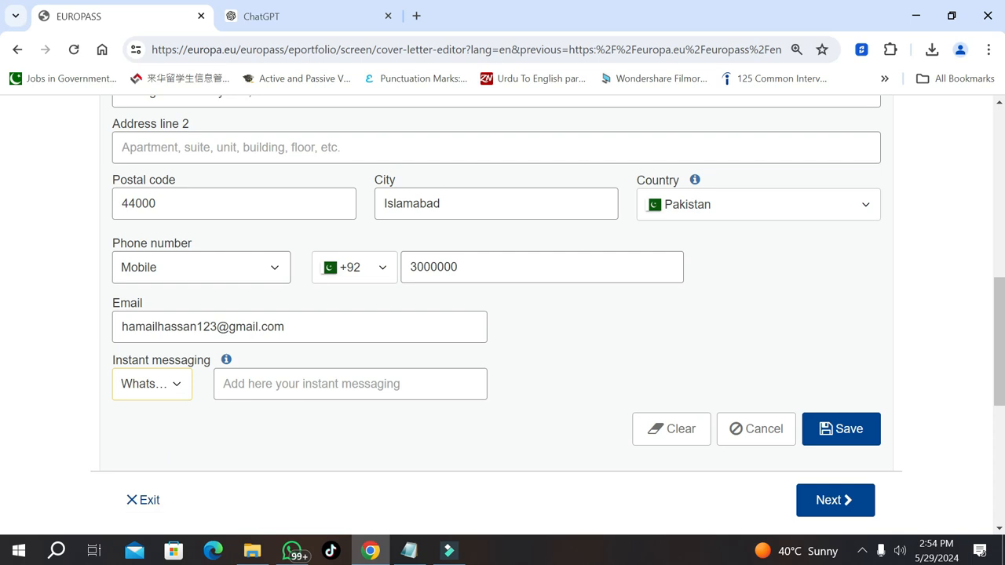
{"action": "left_click", "coordinate": [288, 384]}
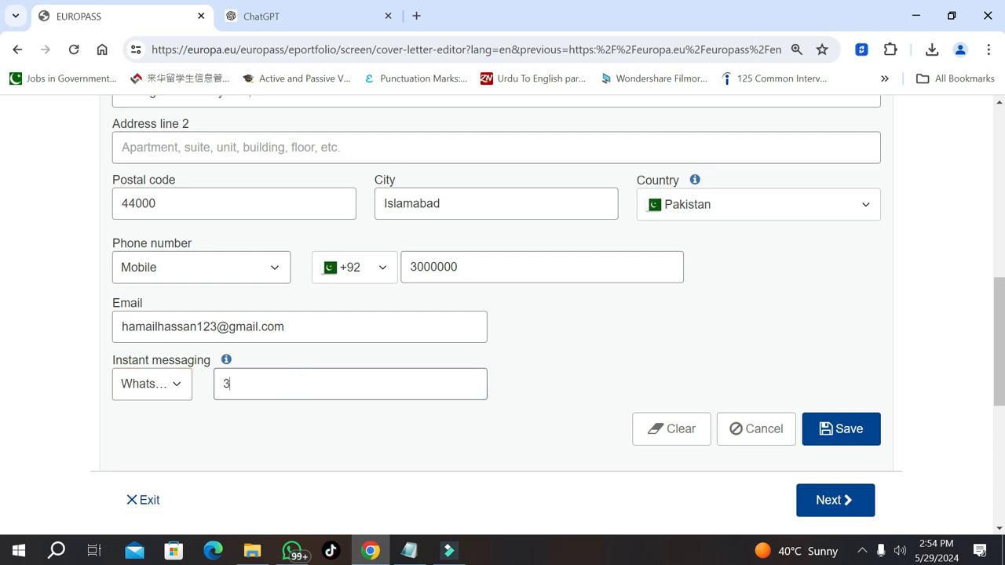
{"action": "left_click", "coordinate": [867, 429]}
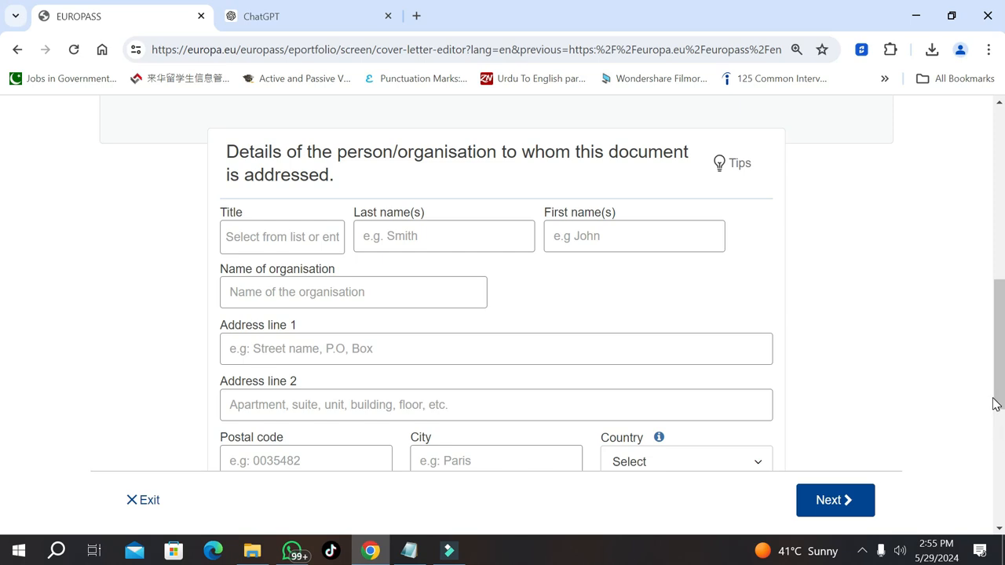
Set the recipient's title to Mr. and enter their last and first name
{"action": "left_click_drag", "start_coordinate": [996, 370], "coordinate": [996, 291]}
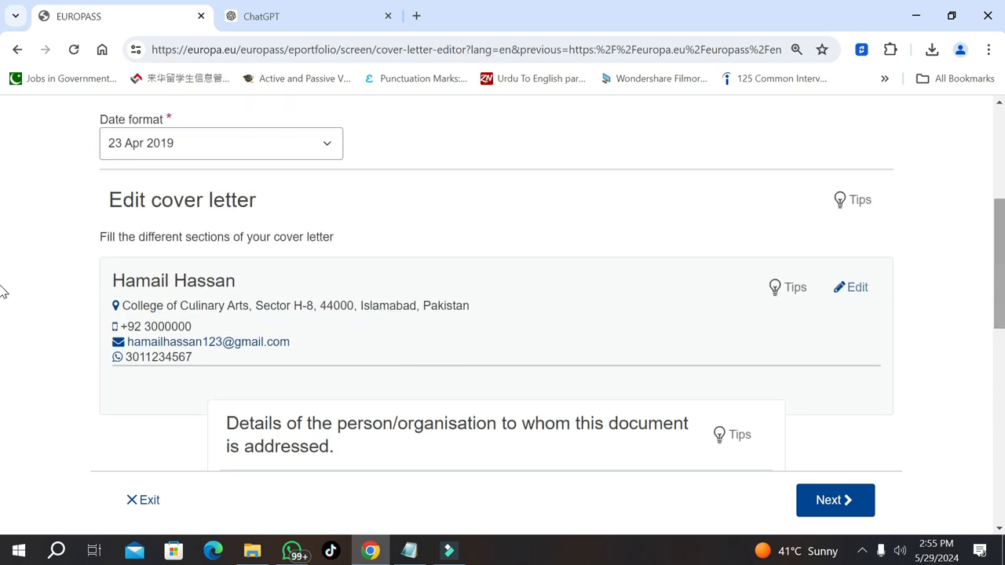
{"action": "scroll", "coordinate": [5, 314], "scroll_direction": "down", "scroll_amount": 2}
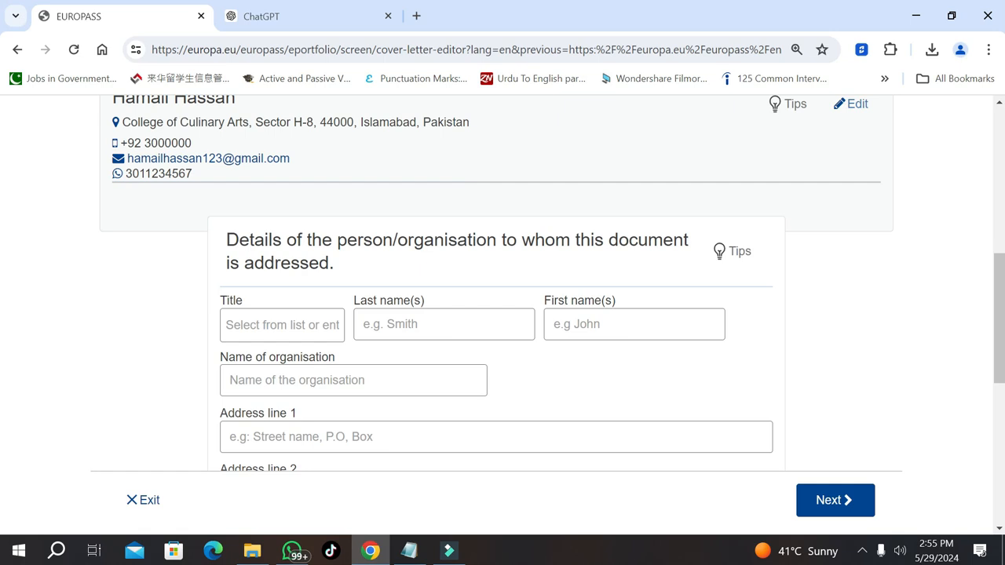
{"action": "left_click", "coordinate": [272, 325]}
{"action": "left_click", "coordinate": [272, 357]}
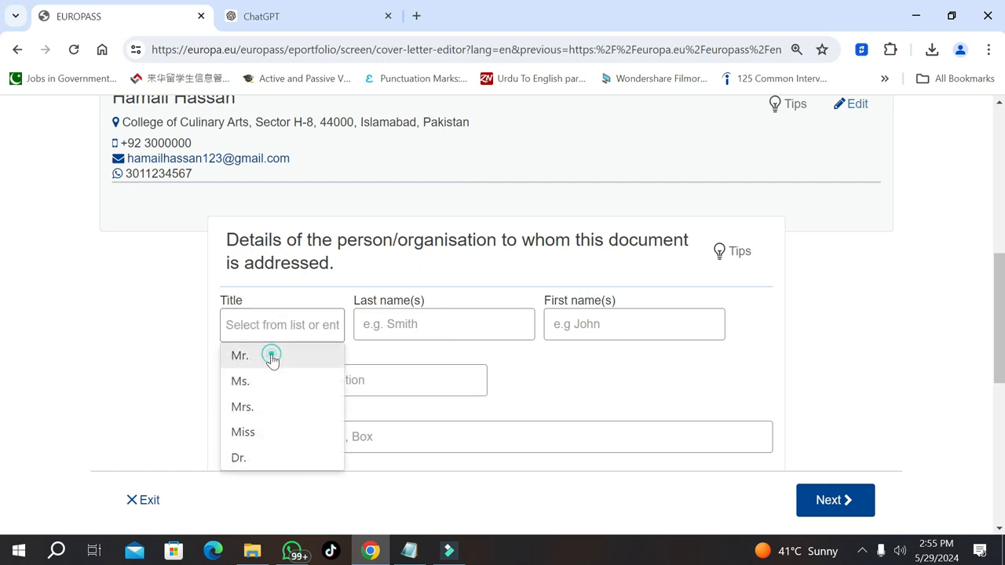
{"action": "left_click", "coordinate": [427, 317]}
{"action": "type", "text": "St"}
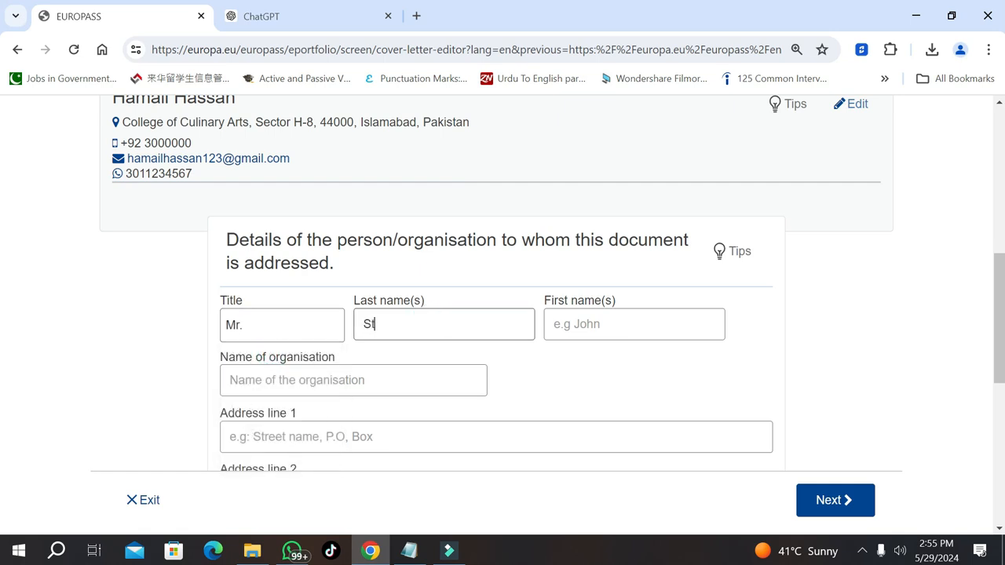
{"action": "key", "text": "BackSpace"}
{"action": "type", "text": "jac"}
{"action": "key", "text": "BackSpace"}
{"action": "key", "text": "BackSpace"}
{"action": "key", "text": "BackSpace"}
{"action": "left_click", "coordinate": [578, 324]}
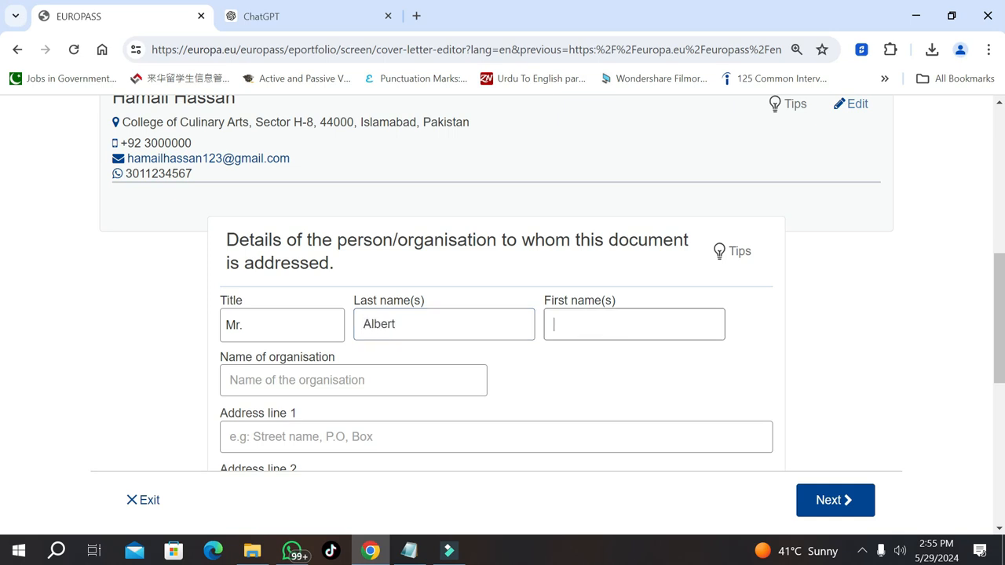
Enter organisation Marriot Hotel with its Islamabad, Pakistan address and postal code, then save
{"action": "left_click", "coordinate": [267, 377]}
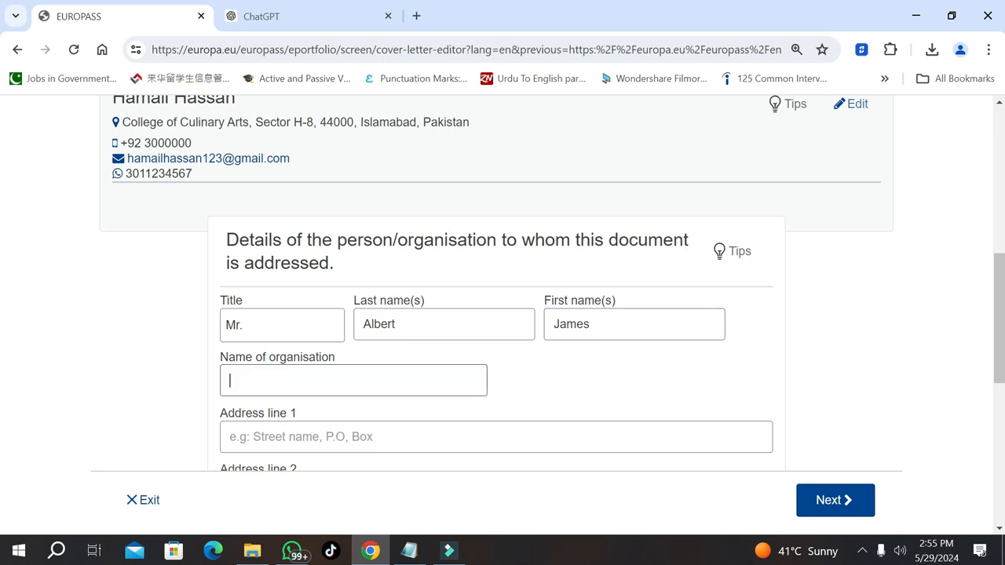
{"action": "type", "text": "Marriot Hotel"}
{"action": "left_click", "coordinate": [314, 433]}
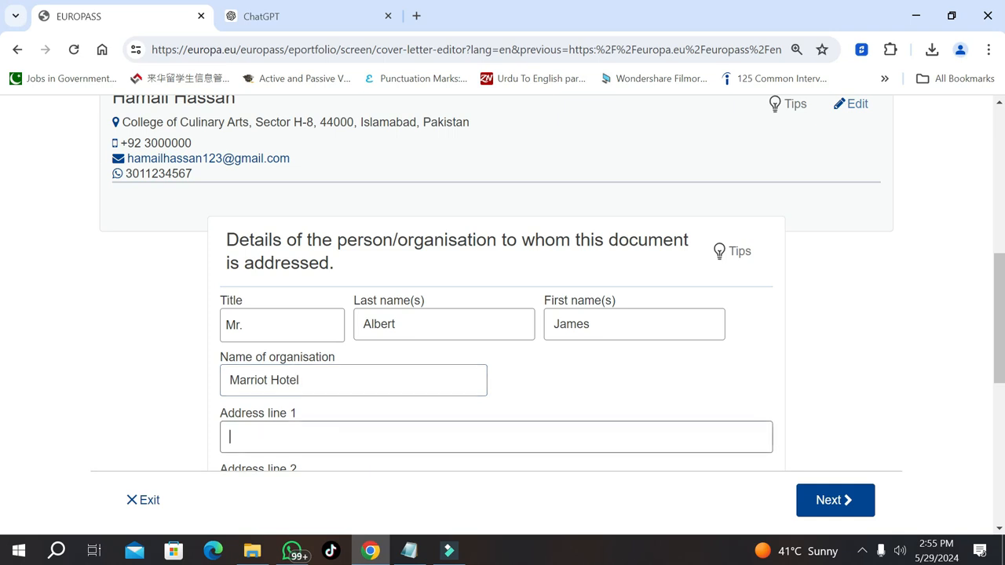
{"action": "type", "text": "Islamabad"}
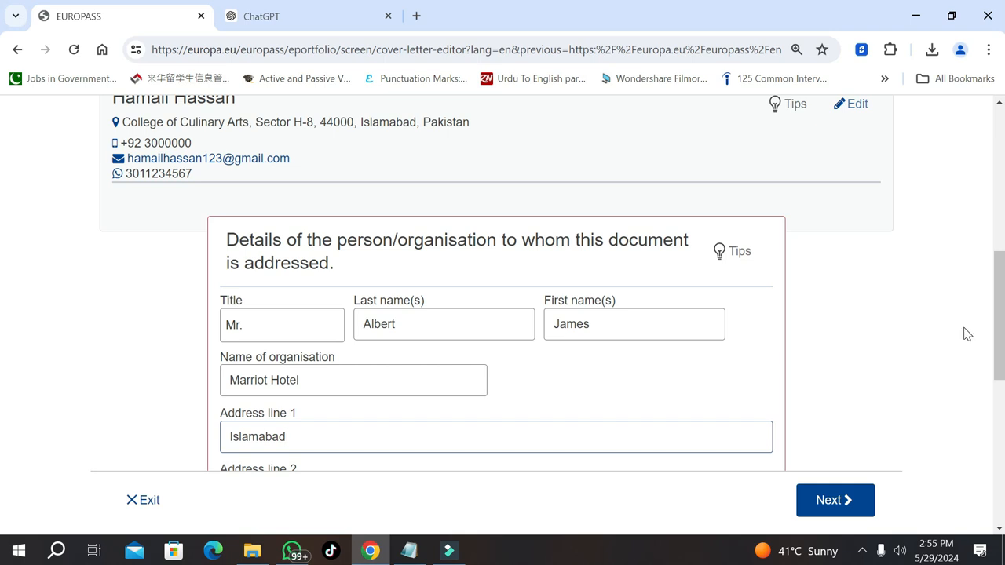
{"action": "scroll", "coordinate": [3, 315], "scroll_direction": "down", "scroll_amount": 3}
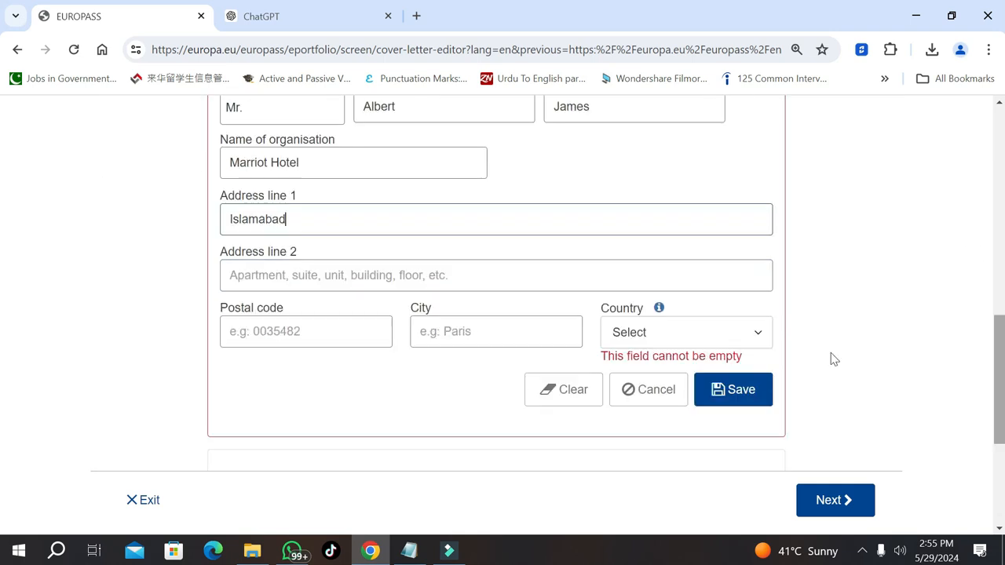
{"action": "left_click", "coordinate": [360, 333]}
{"action": "type", "text": "44"}
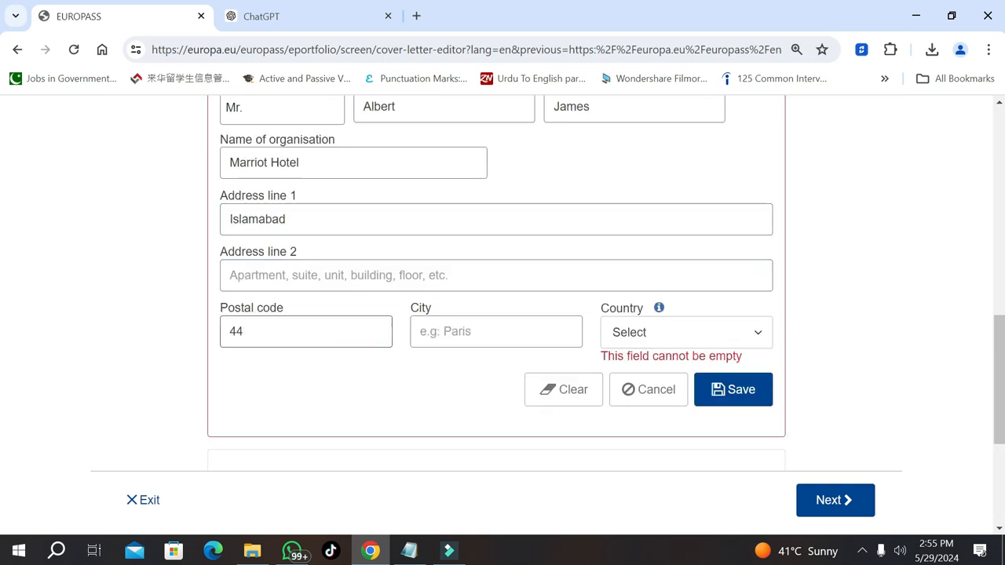
{"action": "type", "text": "000"}
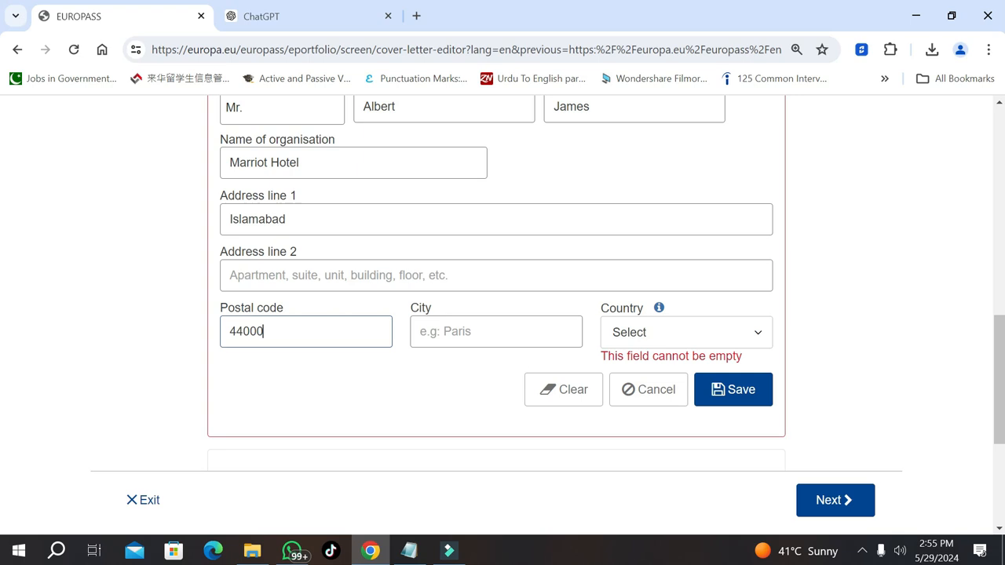
{"action": "left_click", "coordinate": [511, 332]}
{"action": "type", "text": "Islamabad"}
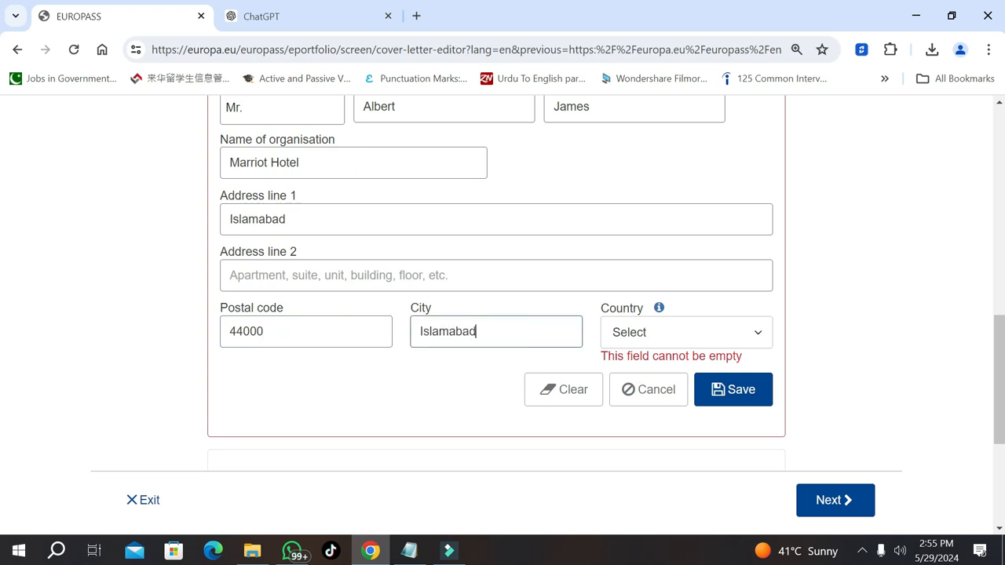
{"action": "left_click", "coordinate": [659, 343]}
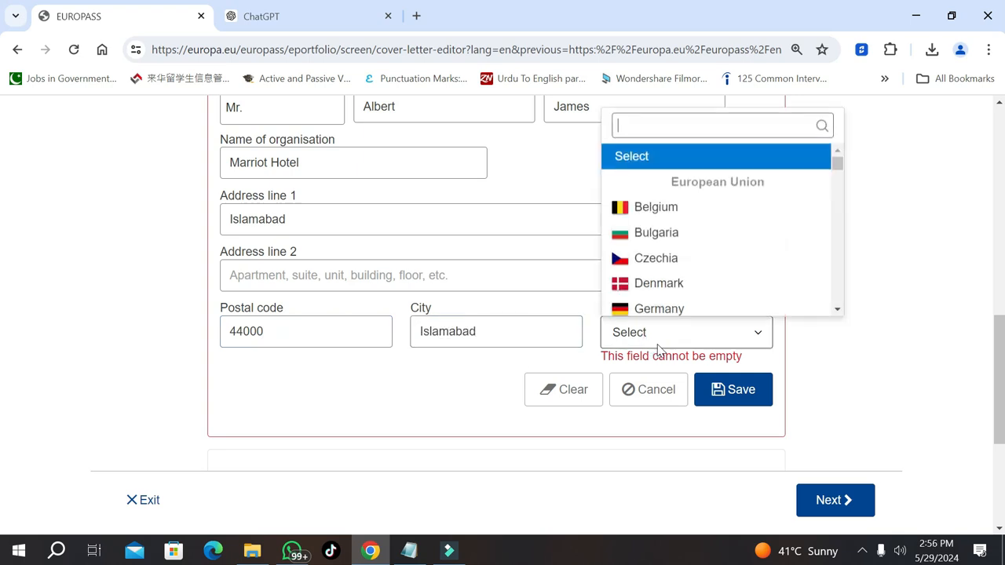
{"action": "type", "text": "pak"}
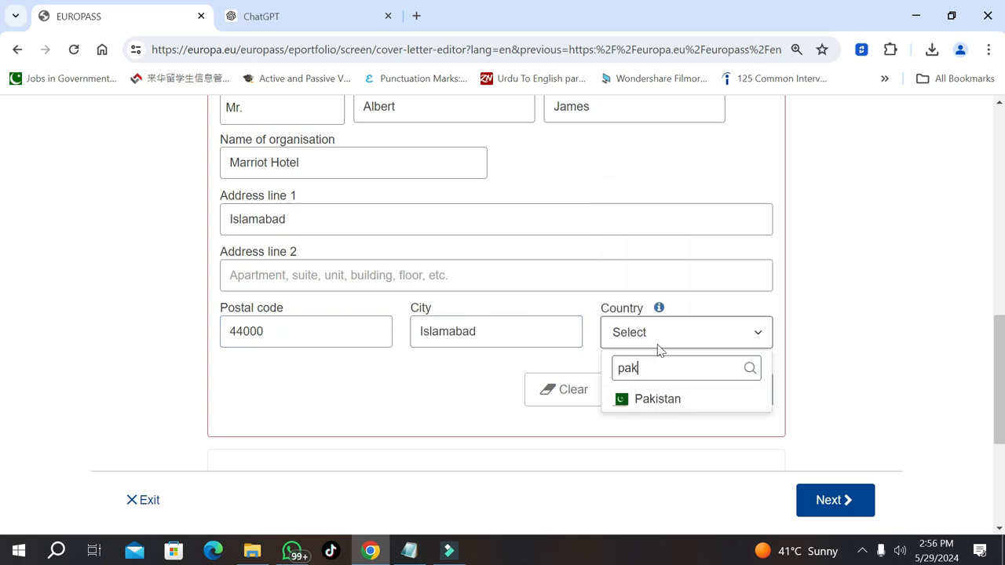
{"action": "left_click", "coordinate": [658, 398]}
{"action": "left_click", "coordinate": [740, 377]}
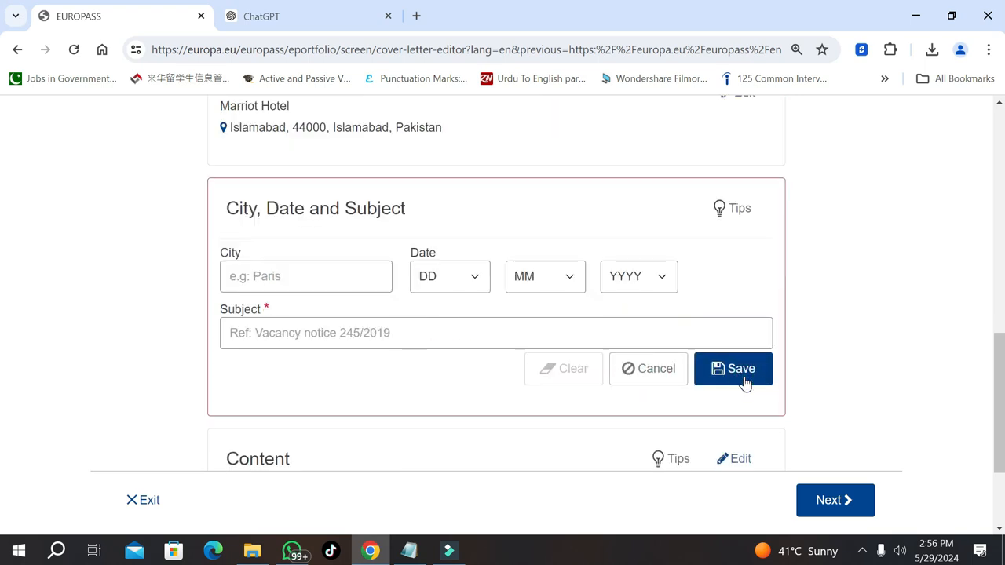
Set the letter's city to Islamabad and its date to 5 / 5 / 2024
{"action": "mouse_move", "coordinate": [998, 393]}
{"action": "left_mouse_down"}
{"action": "mouse_move", "coordinate": [981, 274]}
{"action": "mouse_move", "coordinate": [1002, 399]}
{"action": "left_mouse_up"}
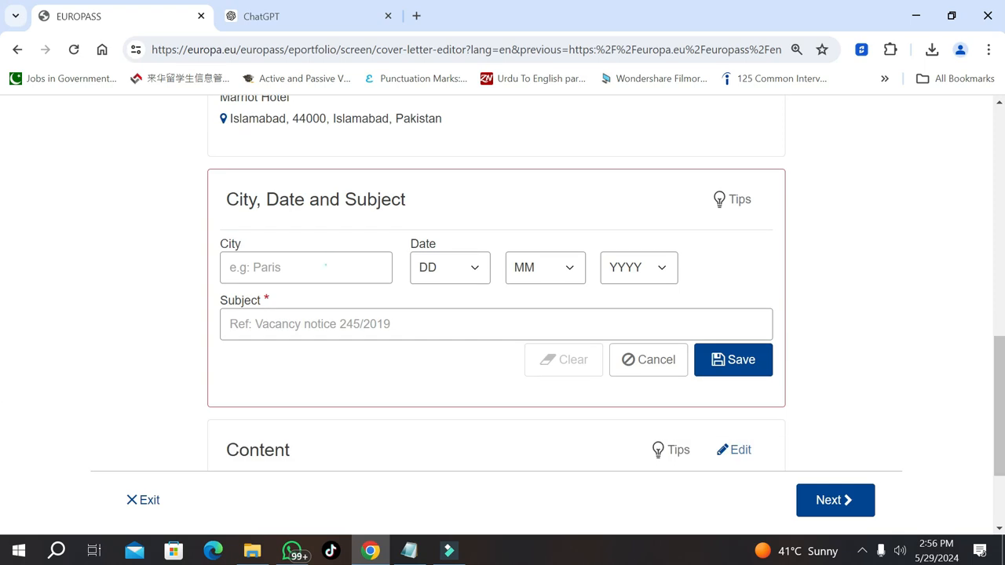
{"action": "left_click", "coordinate": [325, 267]}
{"action": "type", "text": "islam"}
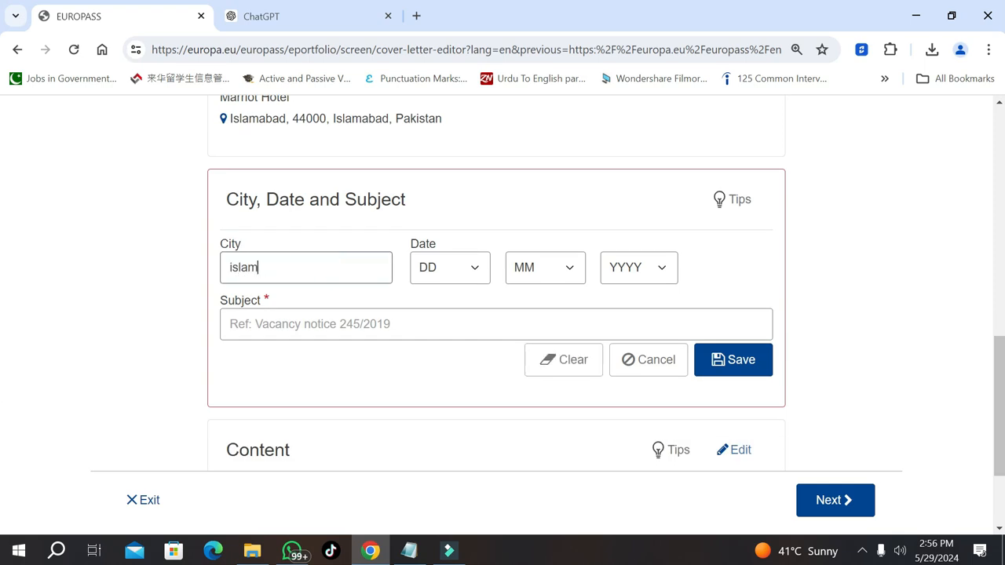
{"action": "key", "text": "BackSpace"}
{"action": "key", "text": "BackSpace"}
{"action": "key", "text": "BackSpace"}
{"action": "key", "text": "BackSpace"}
{"action": "key", "text": "BackSpace"}
{"action": "type", "text": "Islamabad"}
{"action": "left_click", "coordinate": [478, 271]}
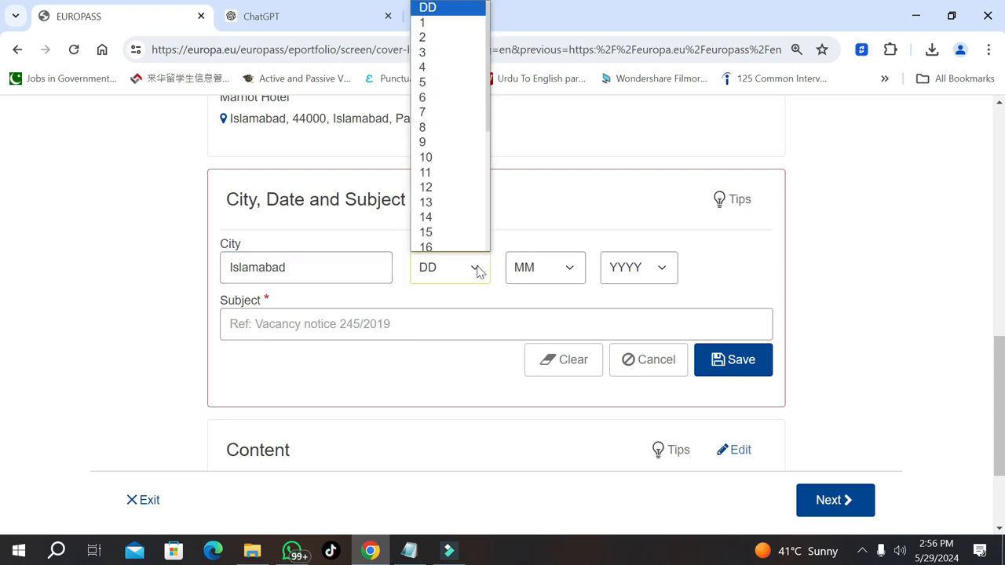
{"action": "left_click", "coordinate": [442, 81]}
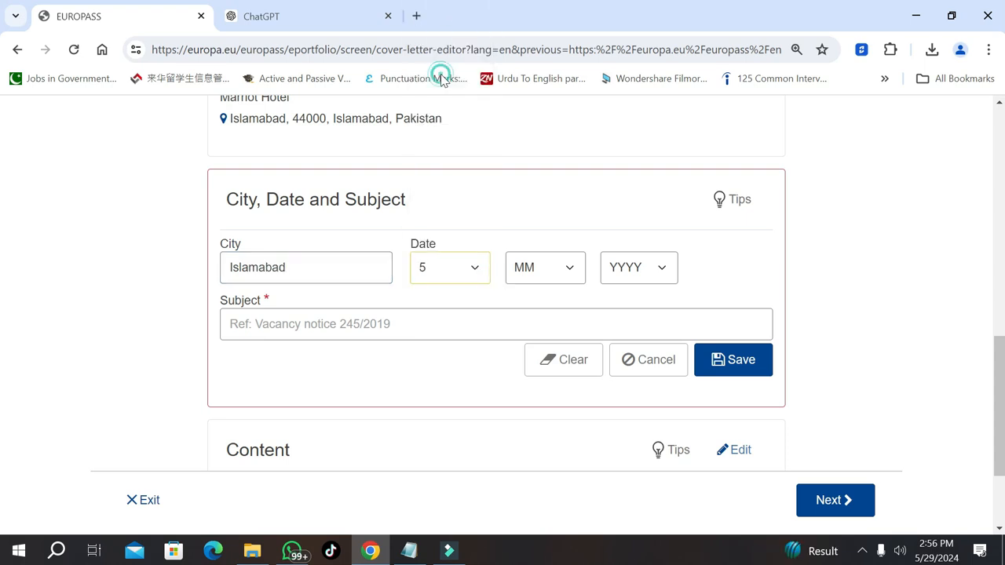
{"action": "left_click", "coordinate": [547, 271]}
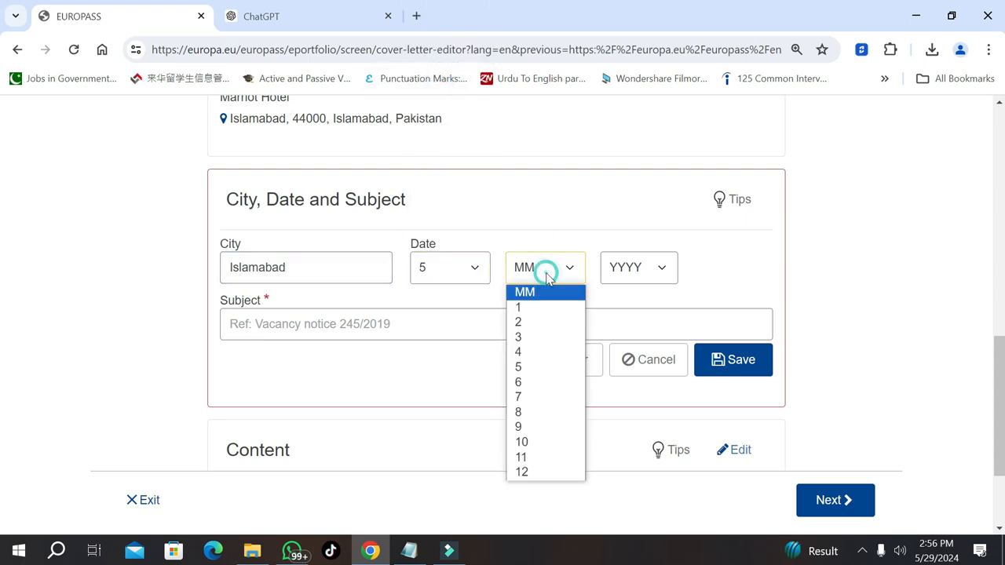
{"action": "left_click", "coordinate": [528, 367]}
{"action": "left_click", "coordinate": [648, 271]}
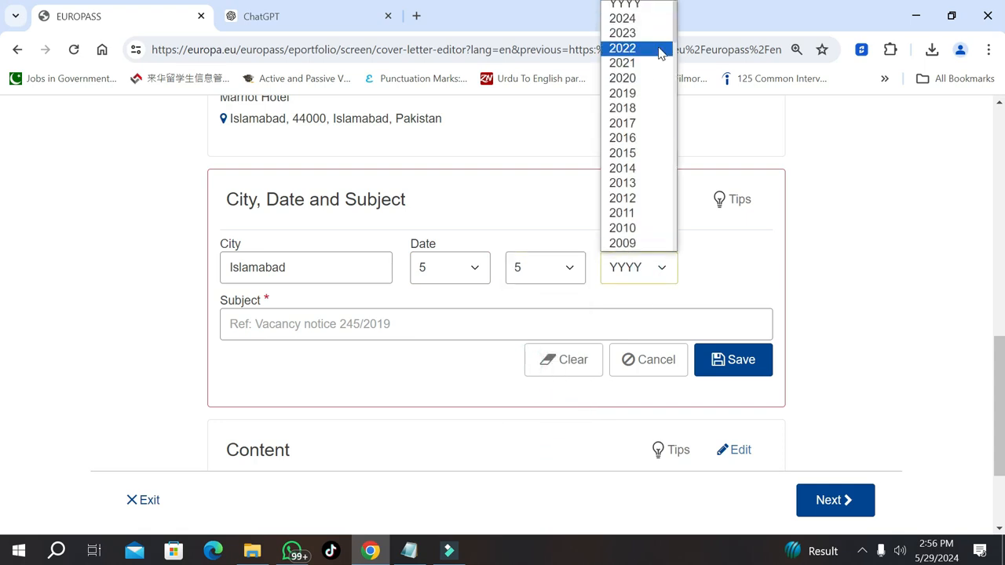
{"action": "left_click", "coordinate": [622, 18]}
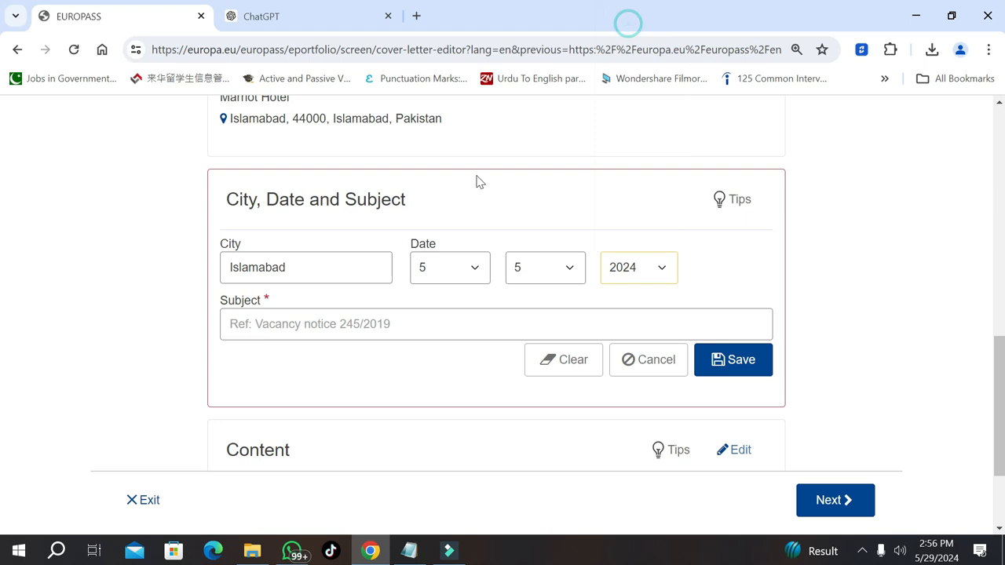
Enter the subject 'For the Post of Commis Chef' and save
{"action": "left_click", "coordinate": [370, 321]}
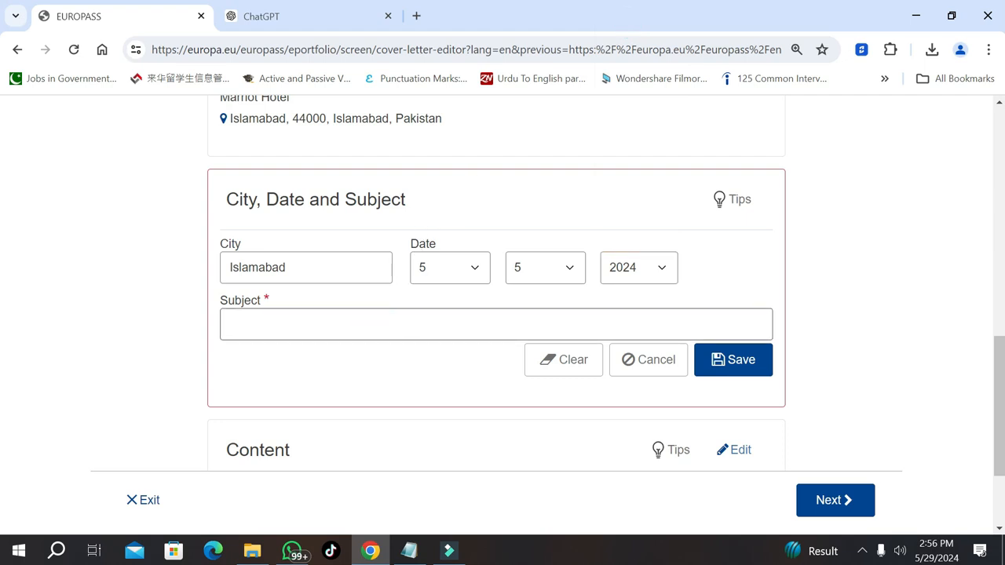
{"action": "type", "text": "For the"}
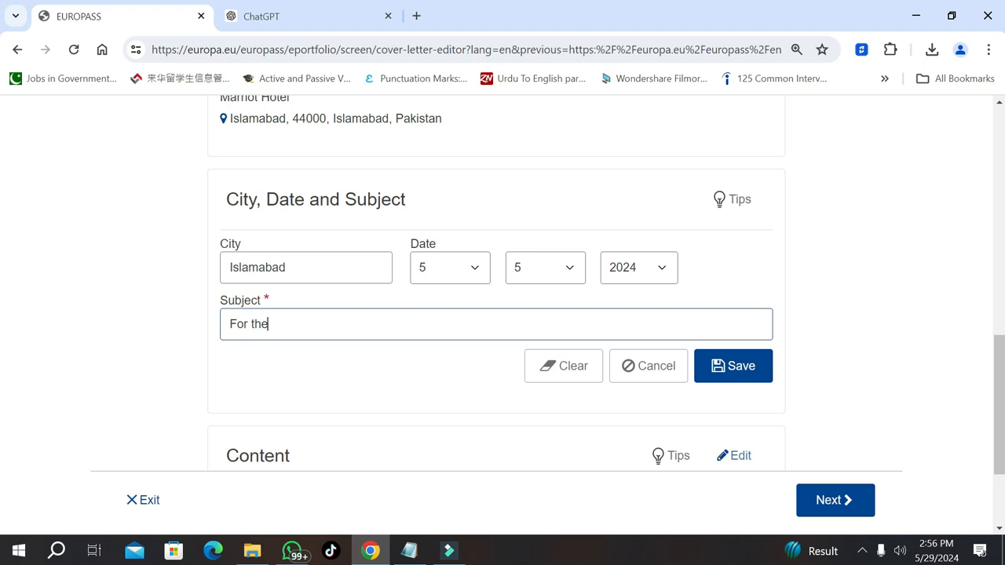
{"action": "type", "text": " Post of Commis Chef"}
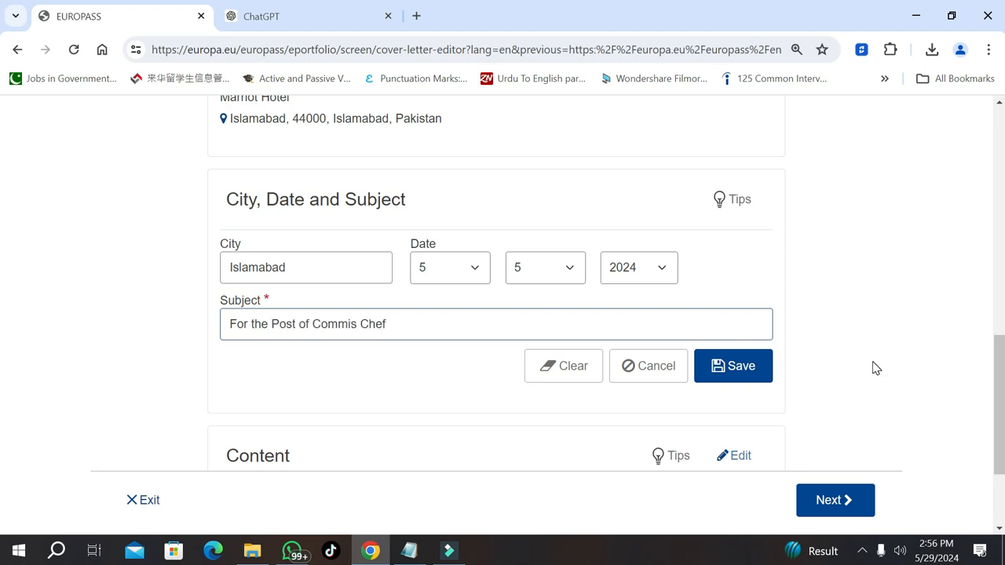
{"action": "left_click", "coordinate": [747, 378]}
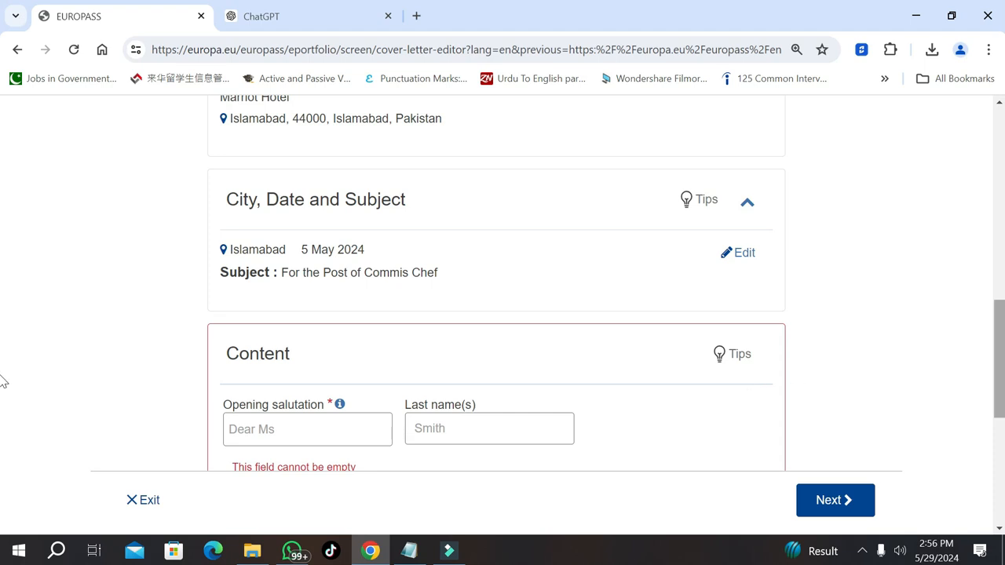
Choose Dear Sir/Madam as the opening salutation in the Content section
{"action": "scroll", "coordinate": [4, 381], "scroll_direction": "up", "scroll_amount": 2}
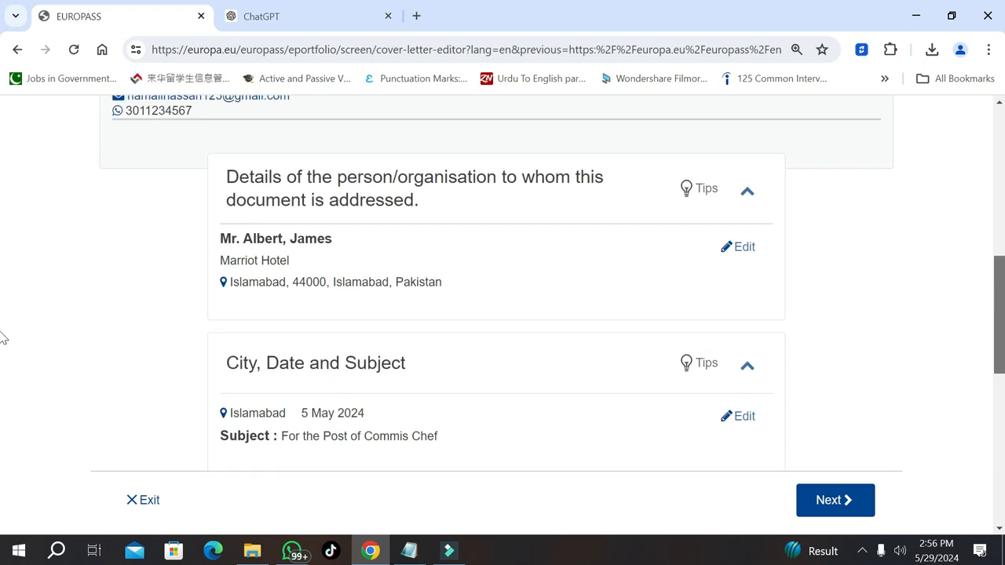
{"action": "scroll", "coordinate": [4, 337], "scroll_direction": "up", "scroll_amount": 1}
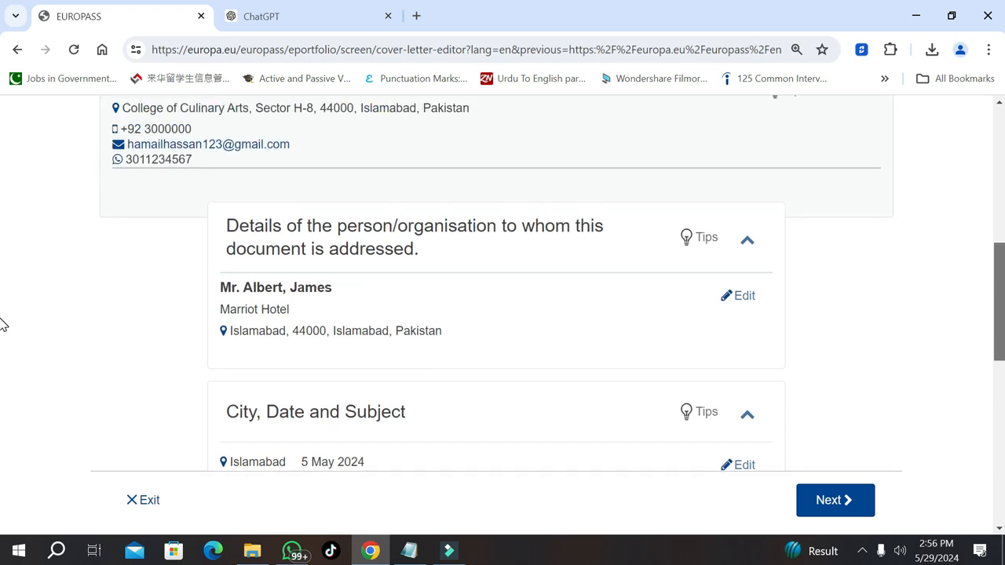
{"action": "scroll", "coordinate": [3, 324], "scroll_direction": "down", "scroll_amount": 1}
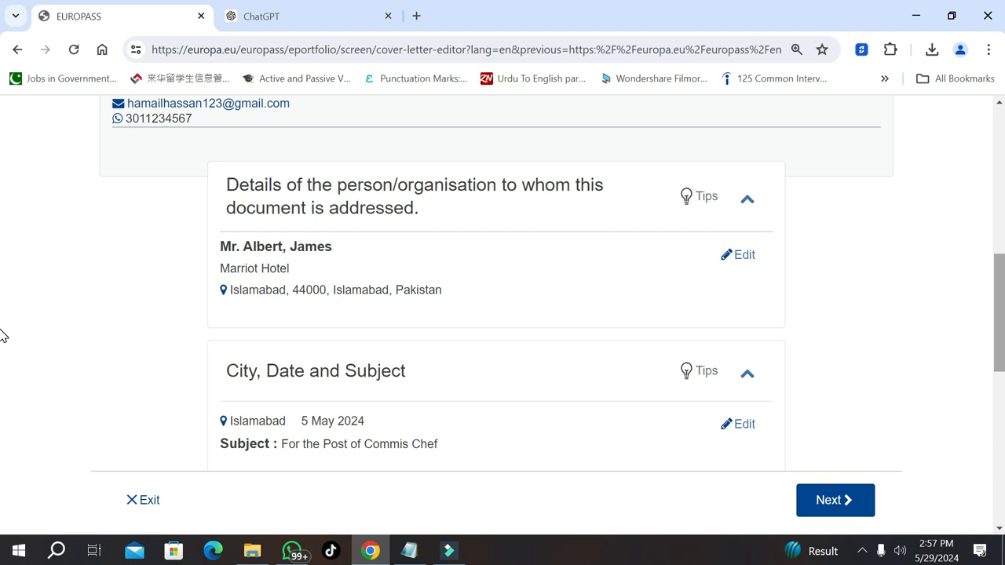
{"action": "scroll", "coordinate": [2, 338], "scroll_direction": "down", "scroll_amount": 2}
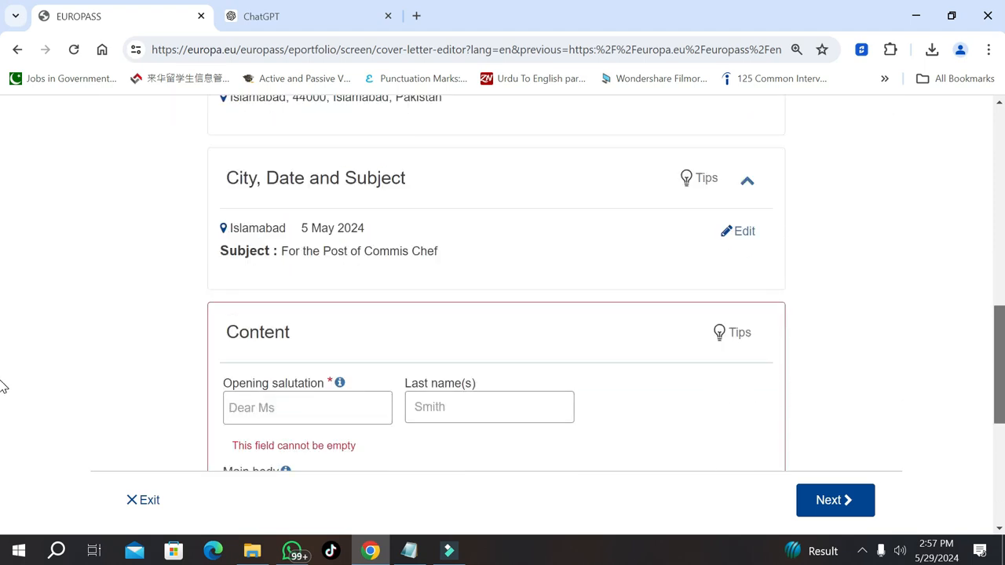
{"action": "scroll", "coordinate": [3, 369], "scroll_direction": "down", "scroll_amount": 2}
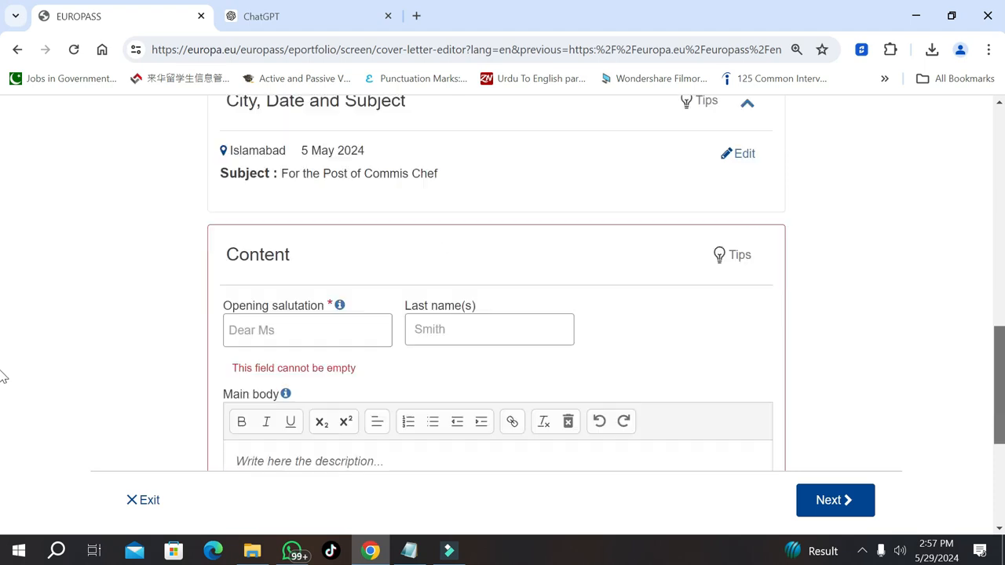
{"action": "left_click", "coordinate": [336, 259]}
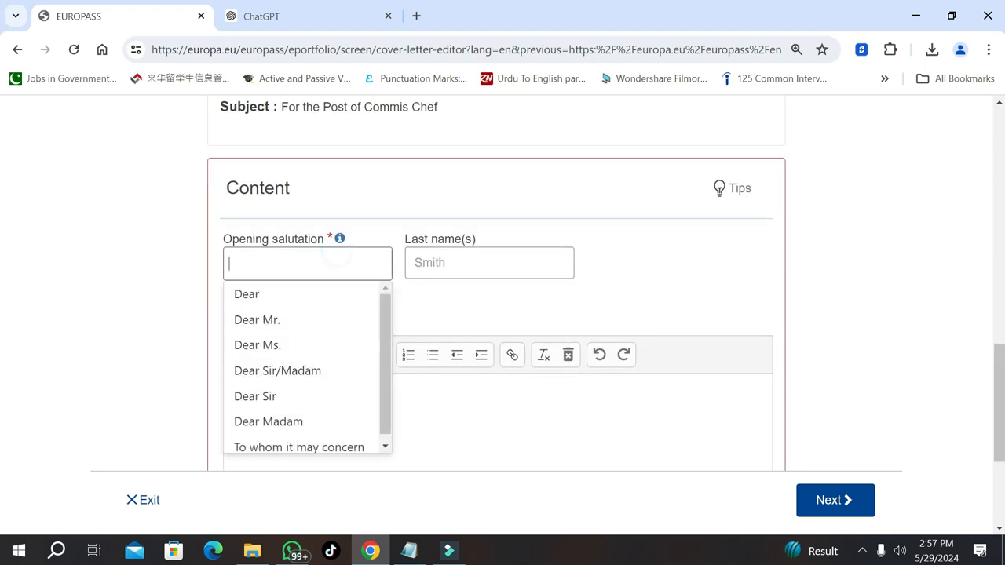
{"action": "left_click", "coordinate": [305, 370]}
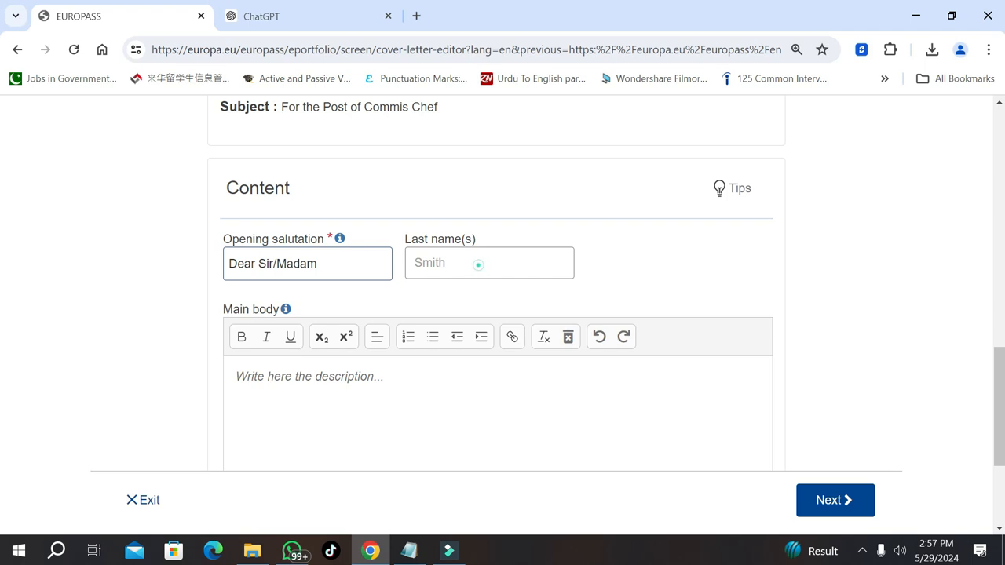
{"action": "left_click", "coordinate": [479, 265]}
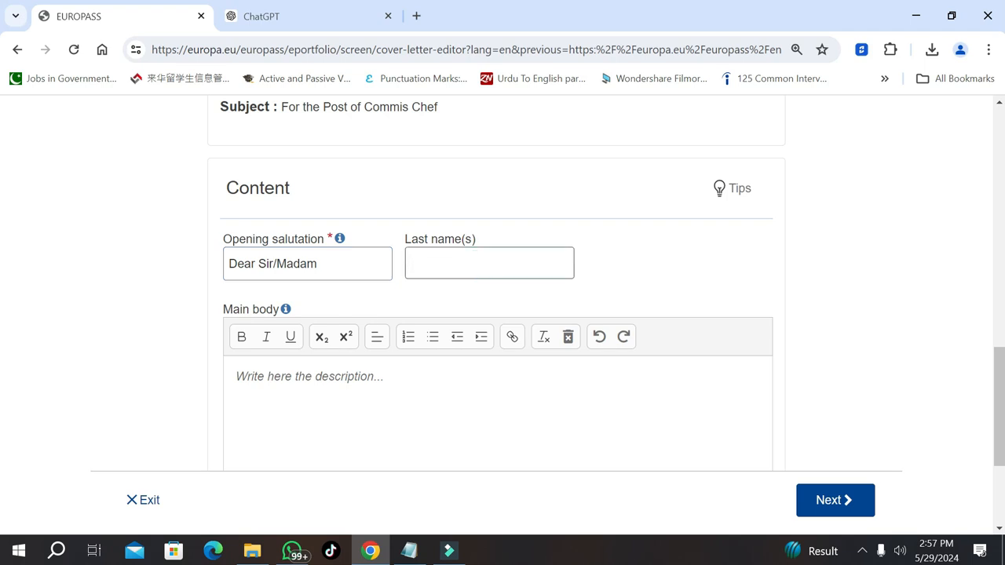
Ask ChatGPT to write a cover letter for the Commis Chef post at Marriot Hotel, Islamabad
{"action": "left_click", "coordinate": [279, 17]}
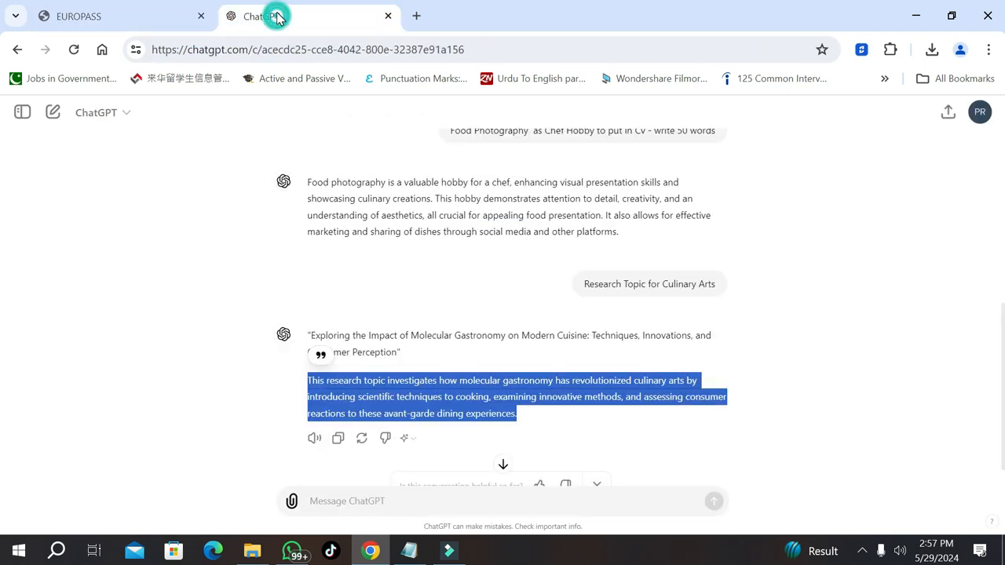
{"action": "left_click", "coordinate": [373, 501]}
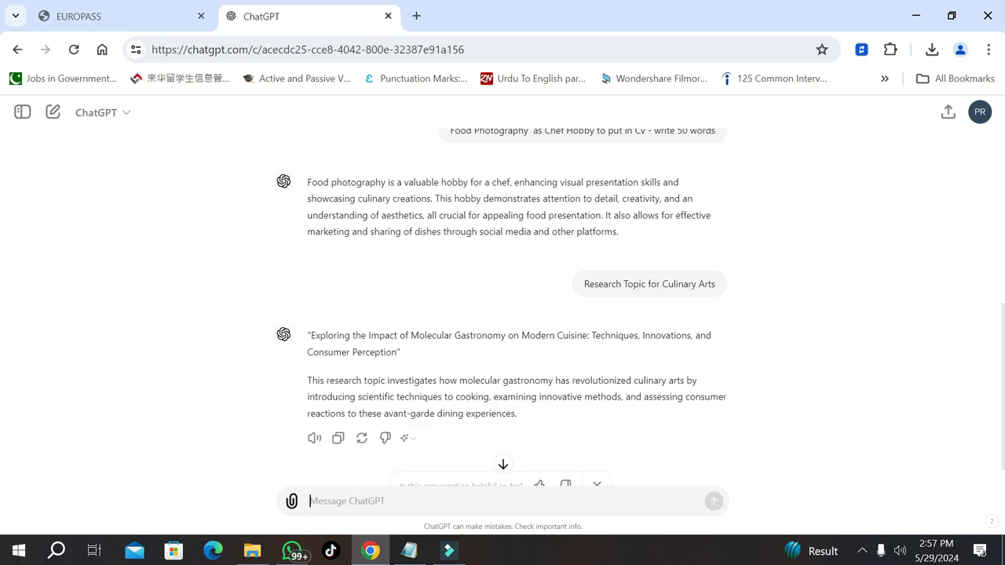
{"action": "type", "text": "I want"}
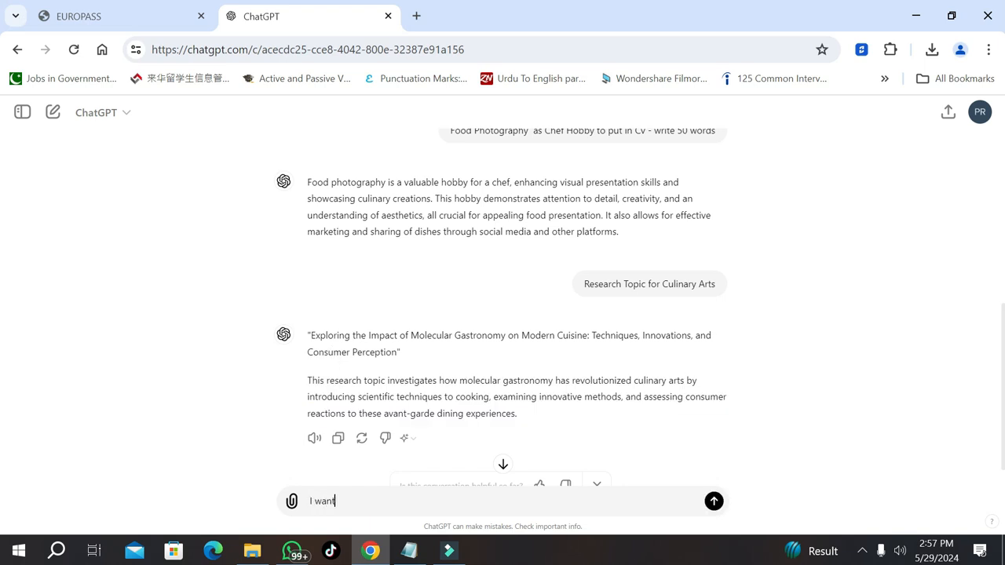
{"action": "type", "text": " to write a cover letter for the Post of"}
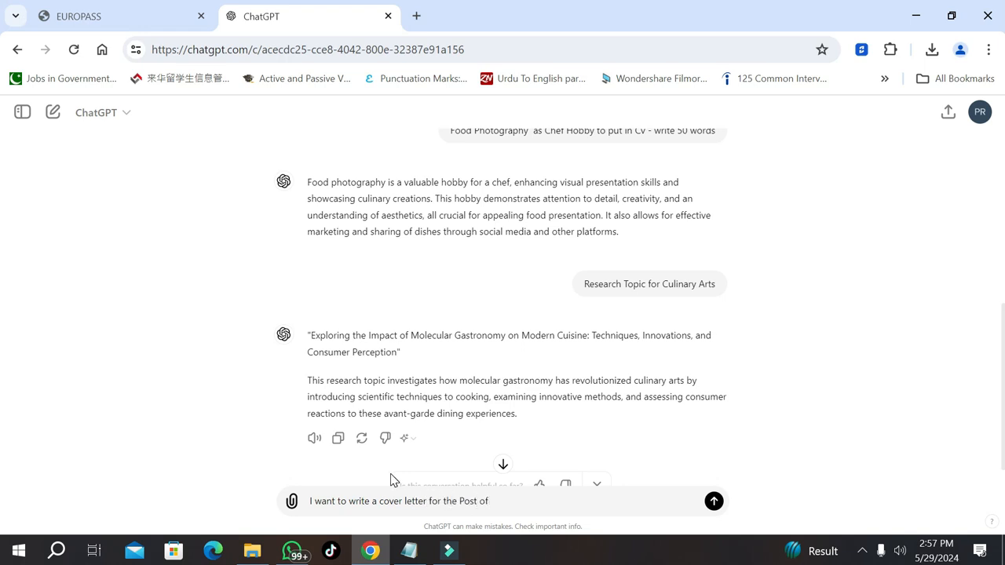
{"action": "type", "text": " Commis Chef at Marriot Hotel"}
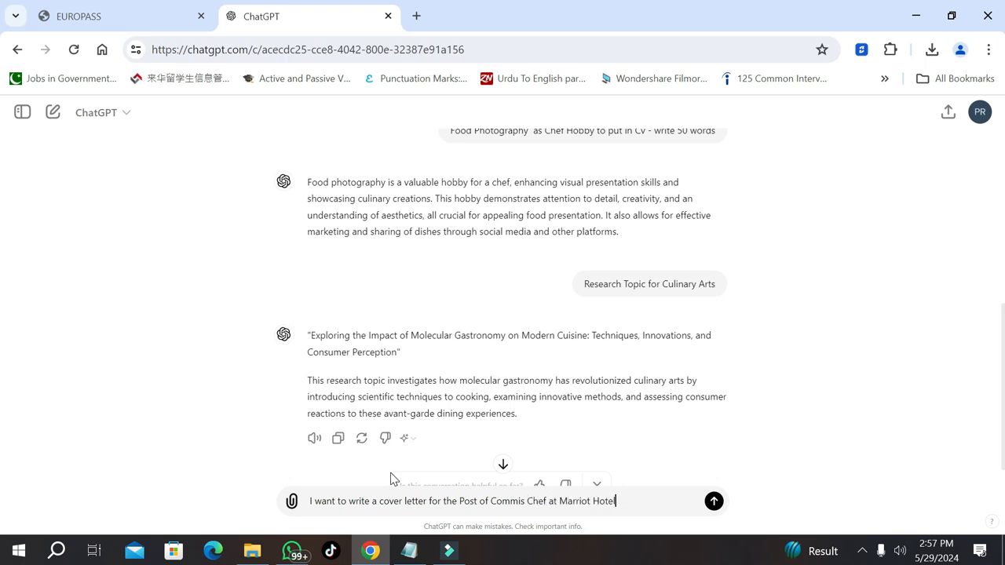
{"action": "type", "text": ", Islamabad. Could you pl"}
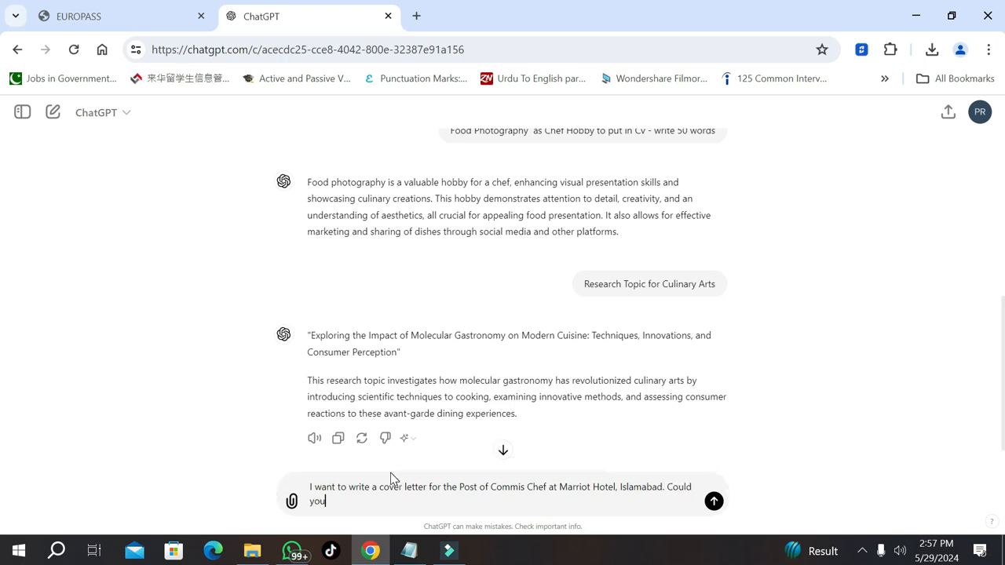
{"action": "key", "text": "BackSpace"}
{"action": "key", "text": "BackSpace"}
{"action": "type", "text": "please write the relevant content for me"}
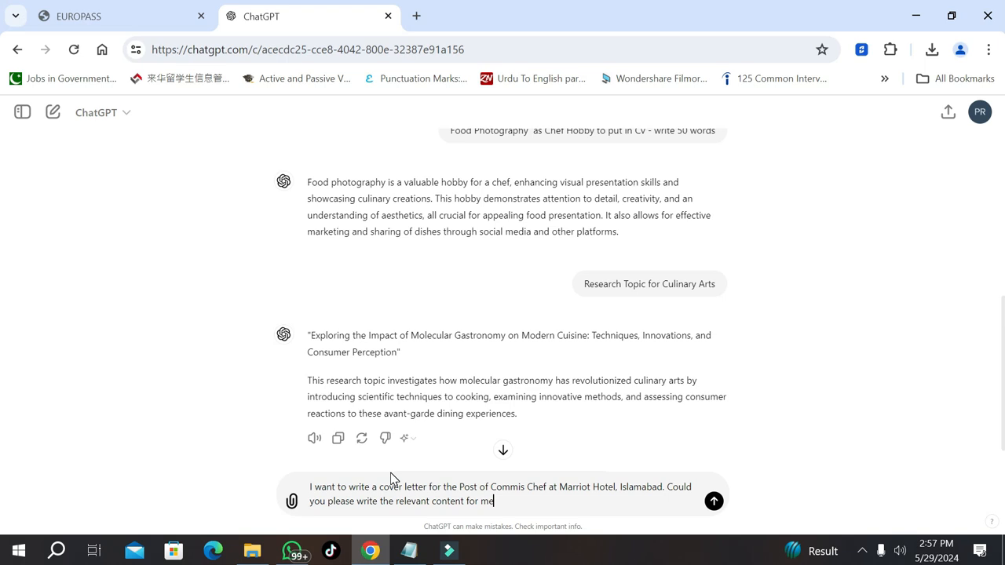
{"action": "type", "text": "."}
{"action": "key", "text": "Return"}
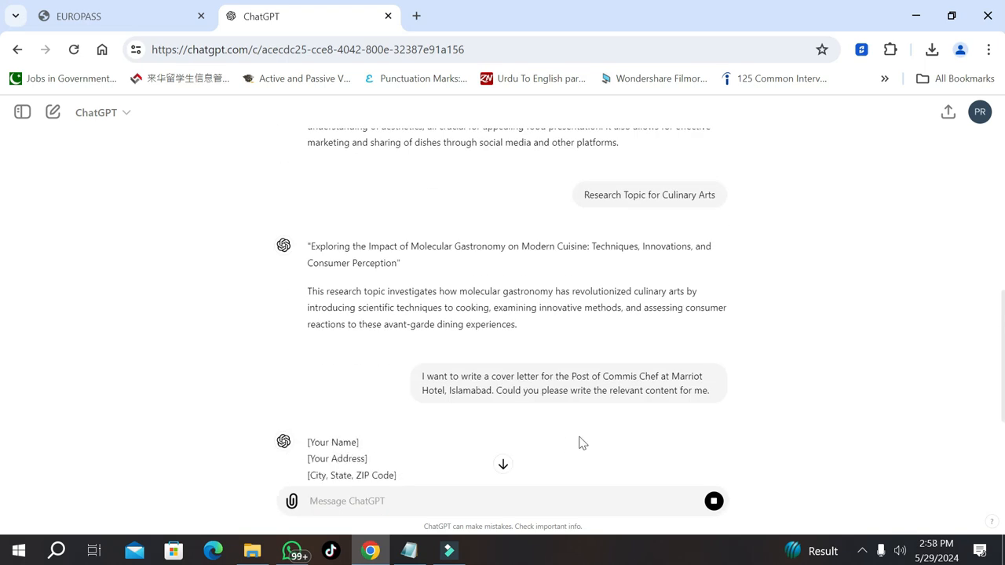
Copy ChatGPT's generated letter, test-paste it in Notepad, then clear Notepad
{"action": "left_click", "coordinate": [503, 466]}
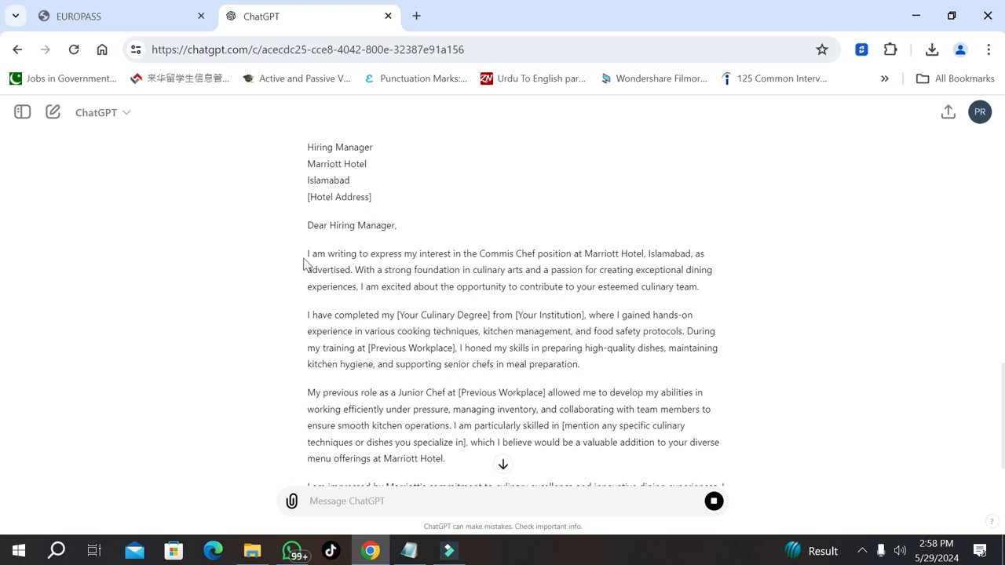
{"action": "left_click_drag", "start_coordinate": [307, 255], "coordinate": [496, 403]}
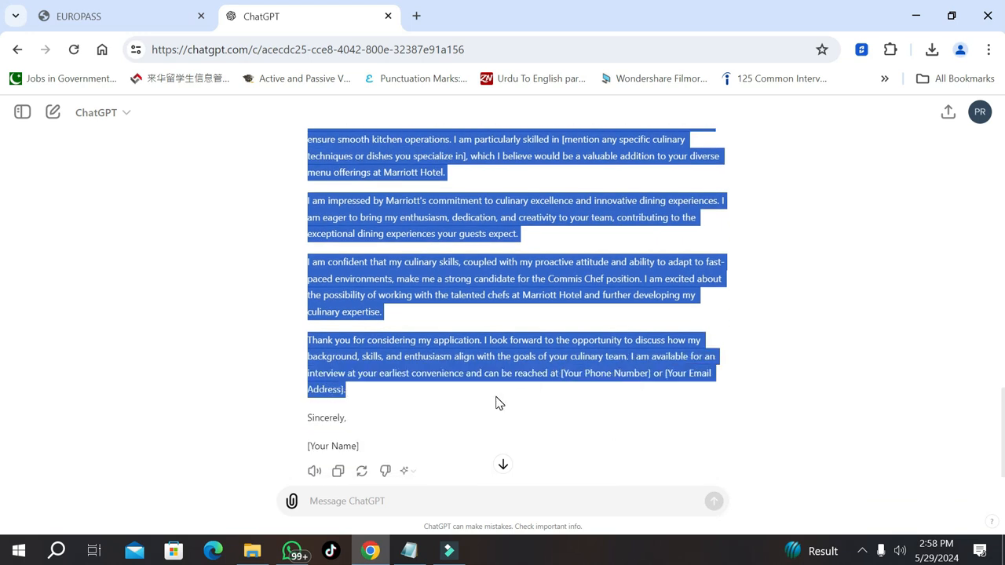
{"action": "left_click", "coordinate": [410, 552]}
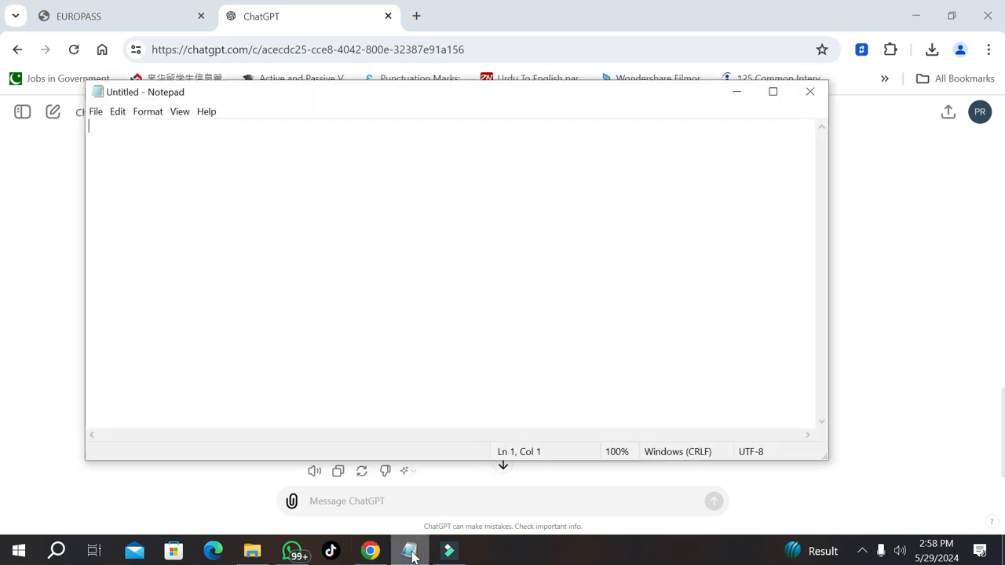
{"action": "key", "text": "ctrl+v"}
{"action": "key", "text": "ctrl+a"}
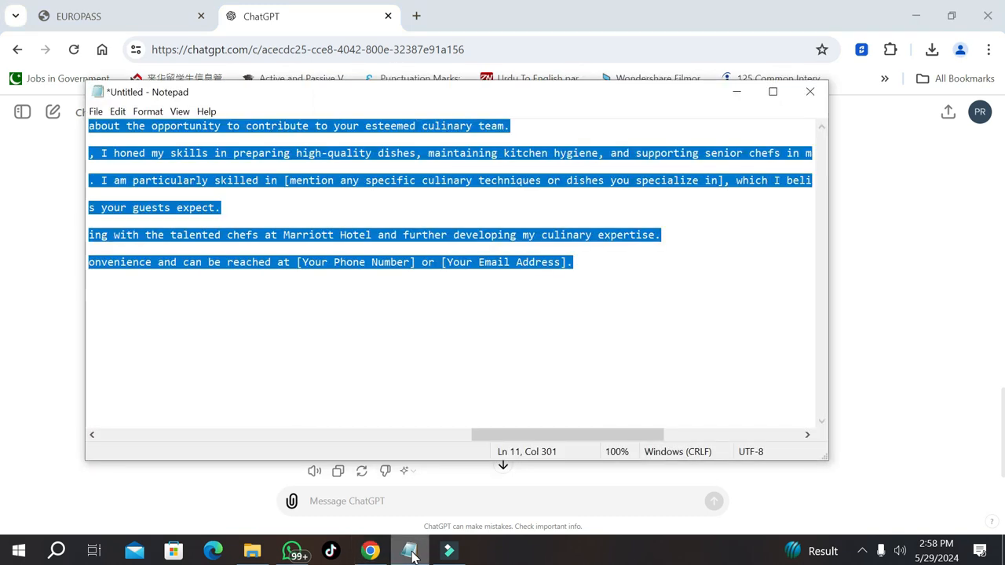
{"action": "key", "text": "Delete"}
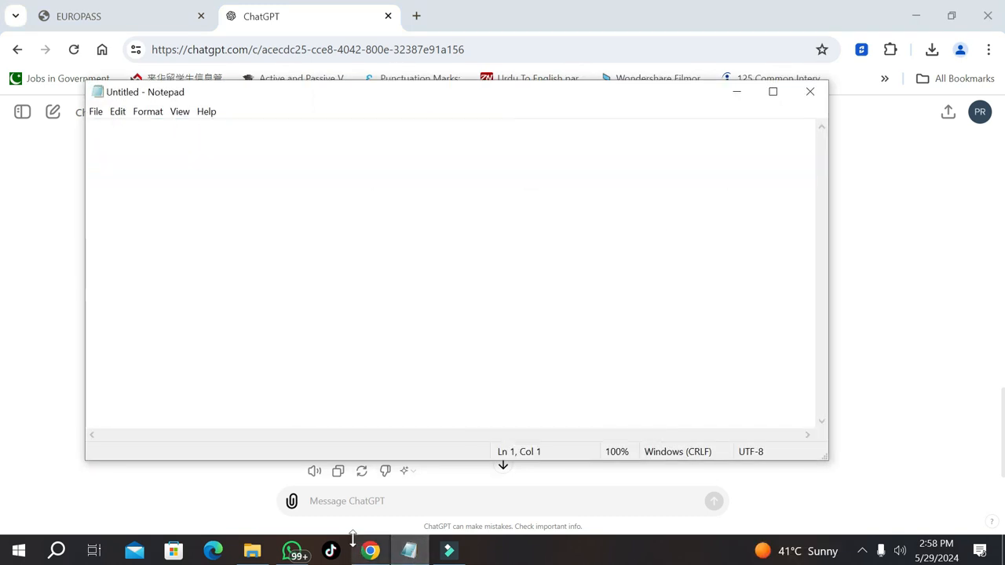
{"action": "left_click", "coordinate": [112, 18]}
Replace the main body placeholder with the copied letter, shrink its text size, and join the first paragraphs
{"action": "left_click", "coordinate": [113, 17]}
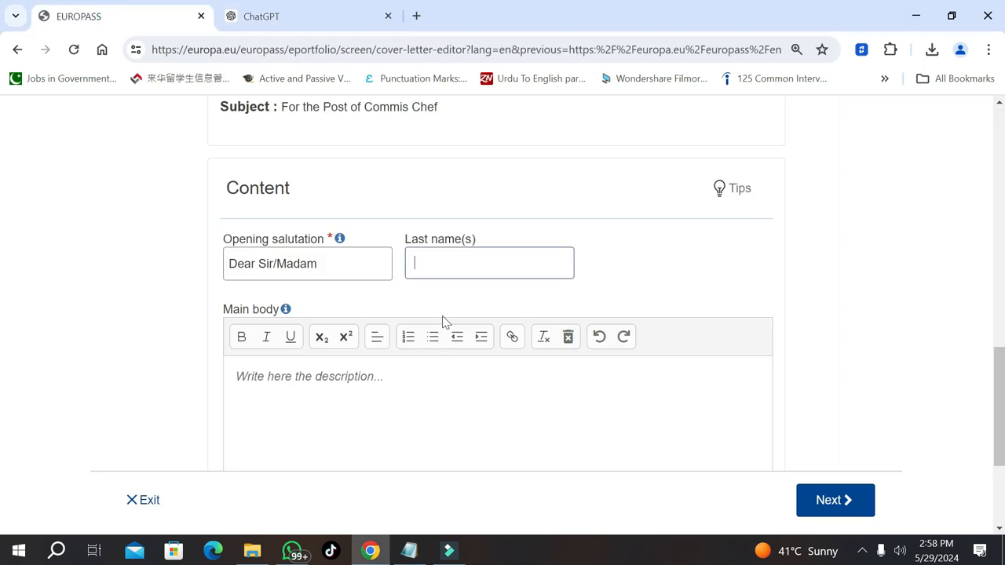
{"action": "left_click", "coordinate": [358, 366]}
{"action": "key", "text": "ctrl+a"}
{"action": "key", "text": "Delete"}
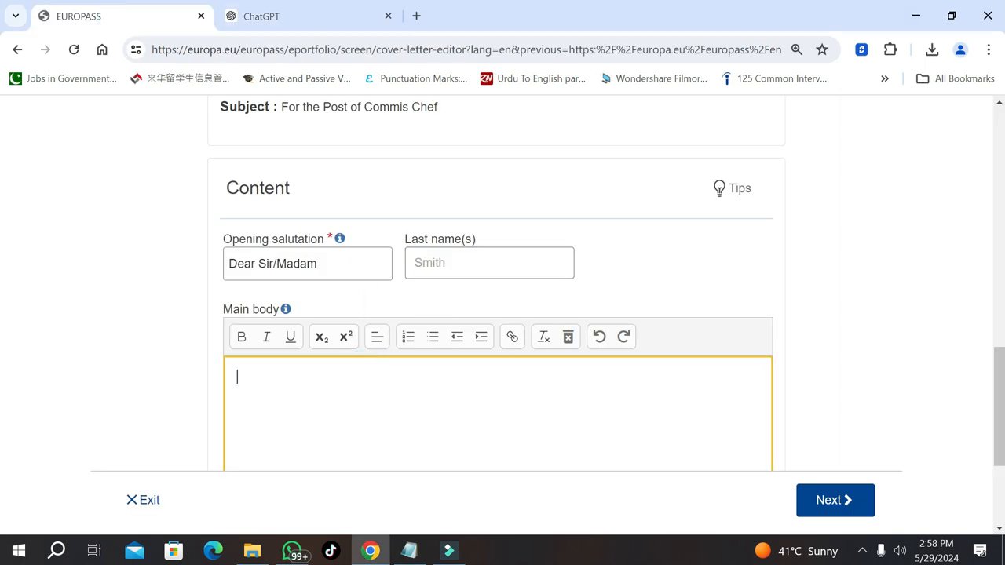
{"action": "key", "text": "ctrl+v"}
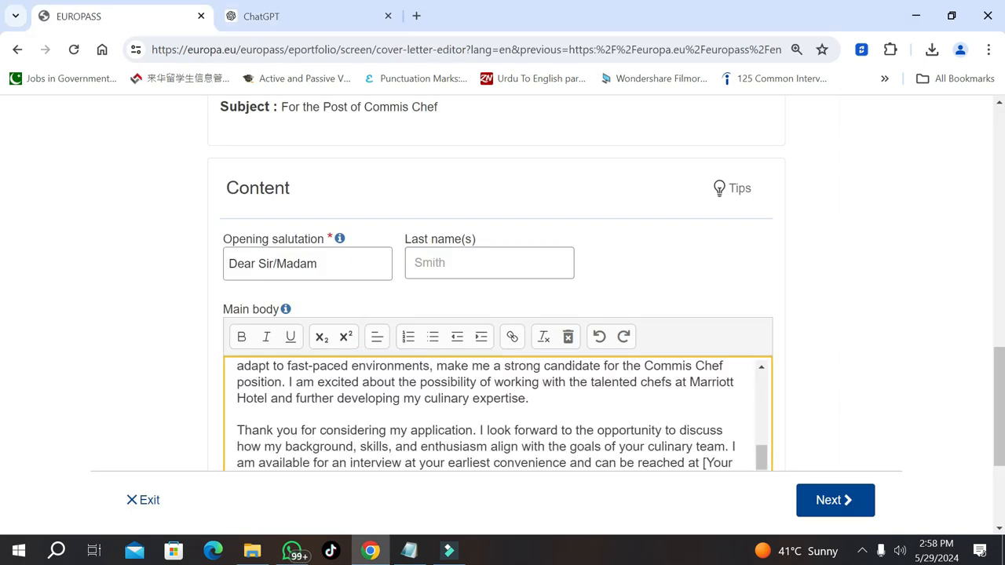
{"action": "key", "text": "ctrl+a"}
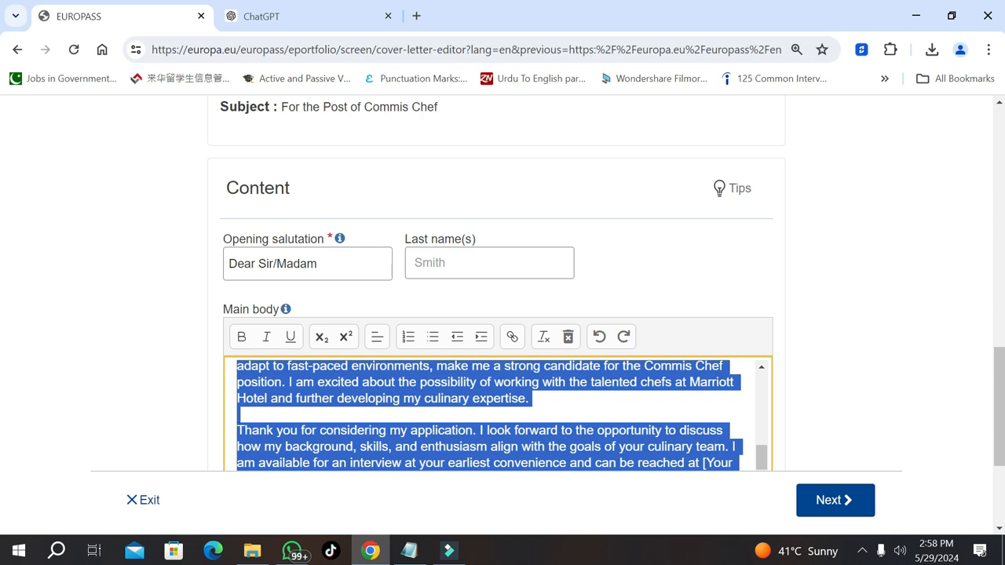
{"action": "left_click", "coordinate": [321, 336]}
{"action": "left_click", "coordinate": [610, 456]}
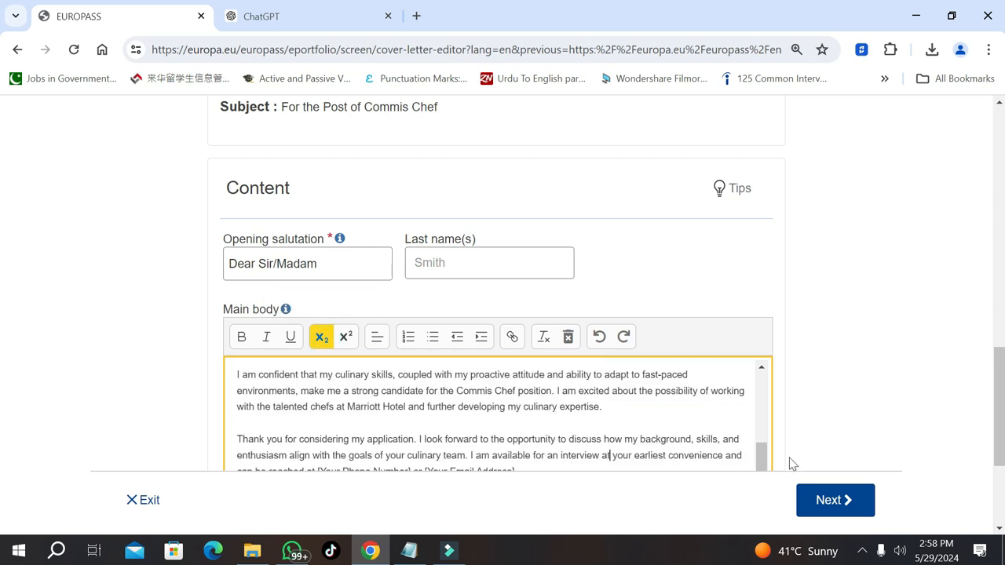
{"action": "left_click_drag", "start_coordinate": [762, 463], "coordinate": [743, 359]}
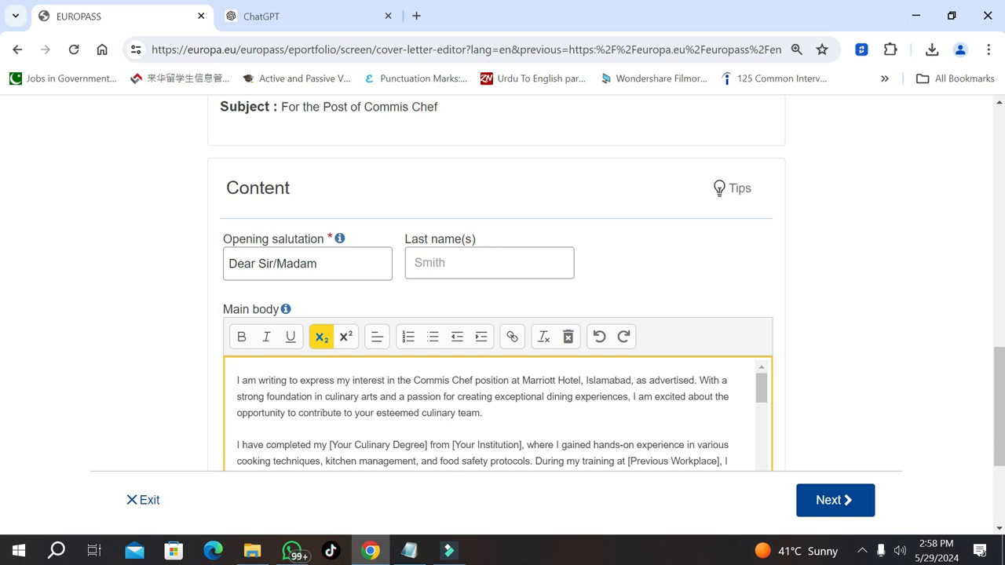
{"action": "key", "text": "BackSpace"}
{"action": "key", "text": "BackSpace"}
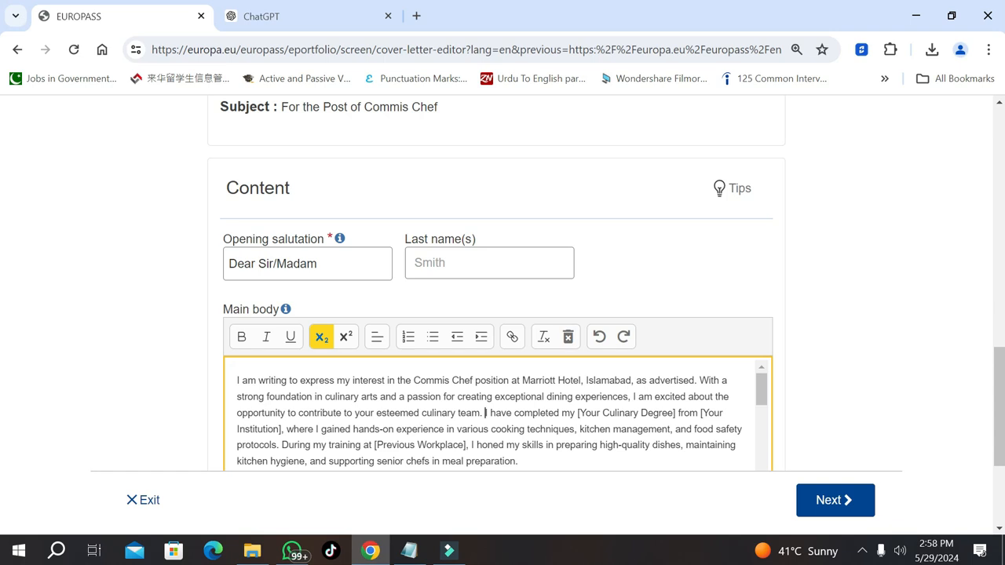
Replace the placeholders with 'Diploma in Culinary Arts' and 'College of Culinary Arts'
{"action": "left_click_drag", "start_coordinate": [677, 413], "coordinate": [578, 413]}
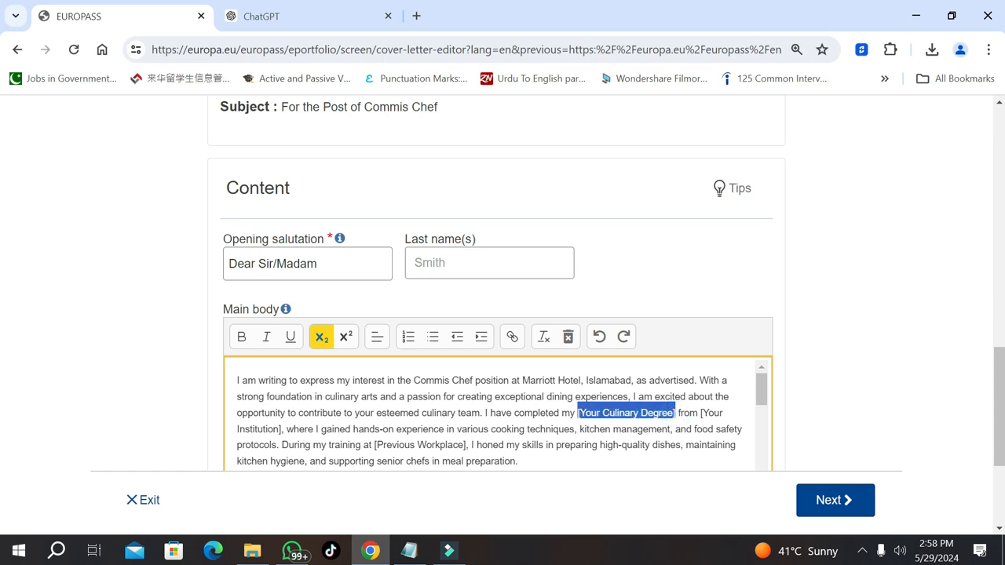
{"action": "type", "text": "Diploma in"}
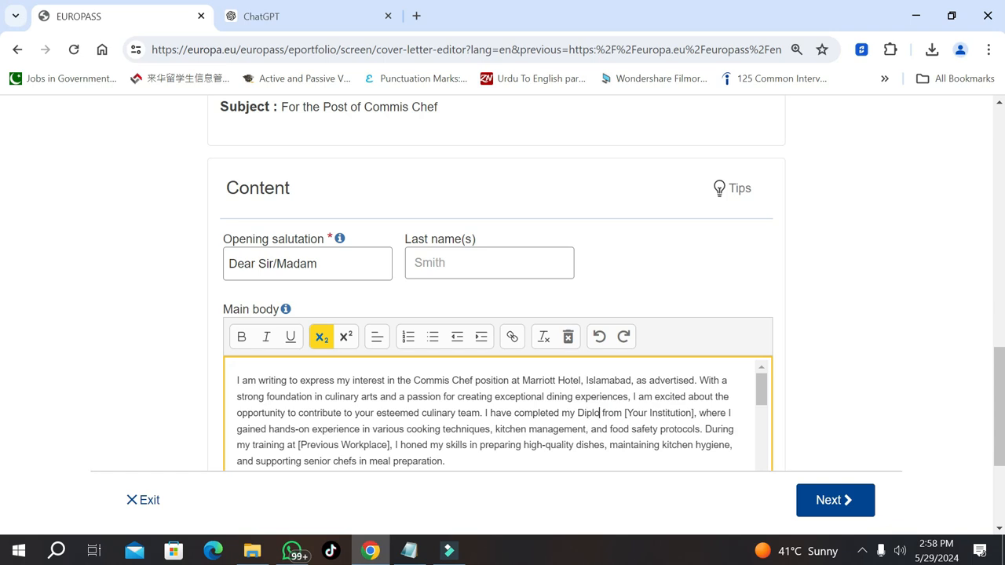
{"action": "type", "text": " Culinary A"}
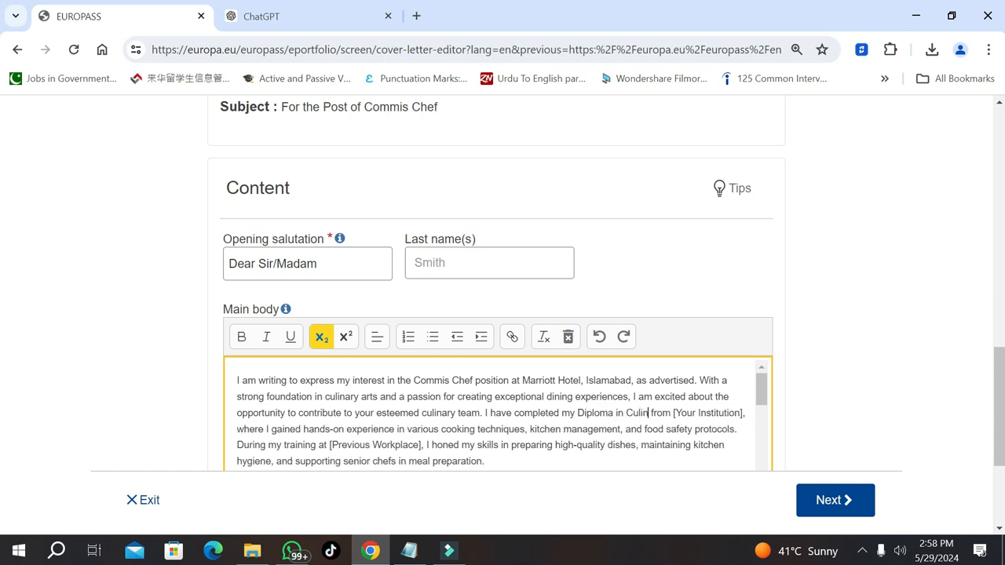
{"action": "type", "text": "rts"}
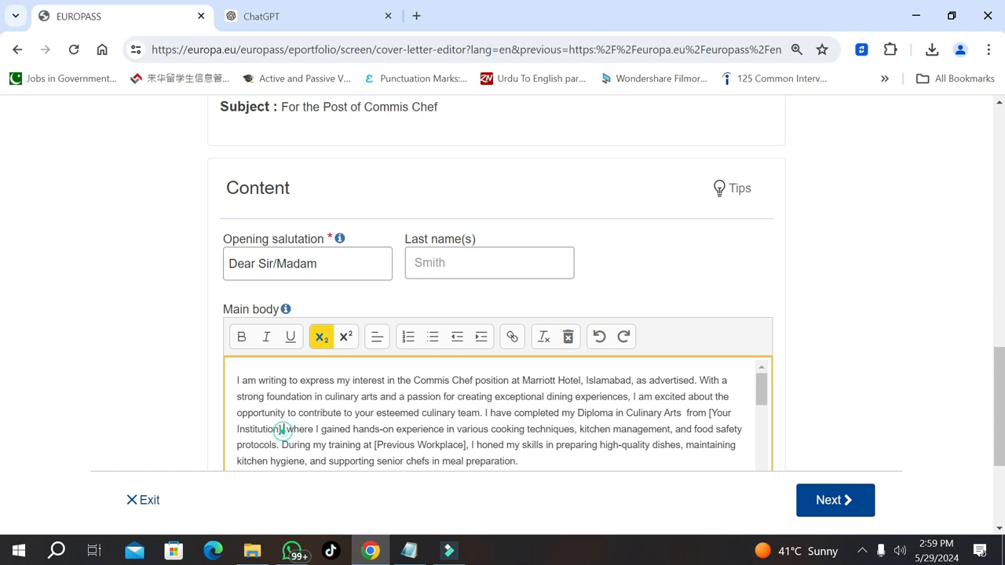
{"action": "left_click_drag", "start_coordinate": [281, 430], "coordinate": [729, 430]}
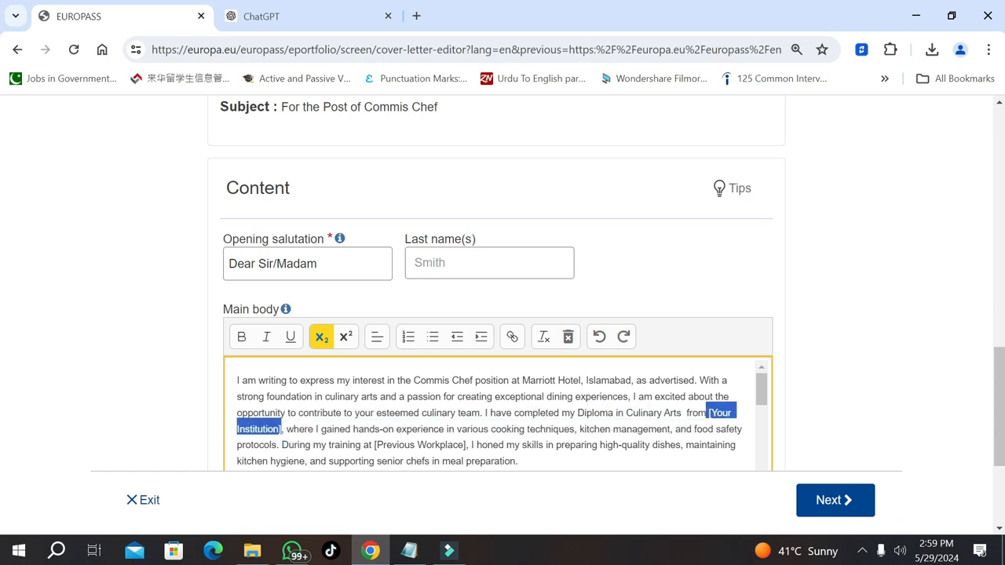
{"action": "key", "text": "BackSpace"}
{"action": "type", "text": "Coll"}
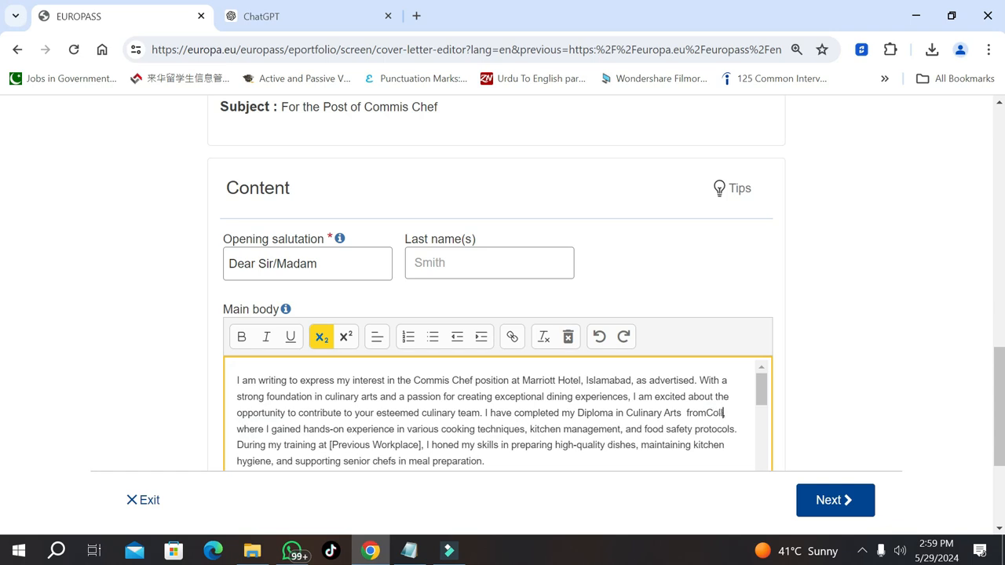
{"action": "type", "text": "ege of Cu"}
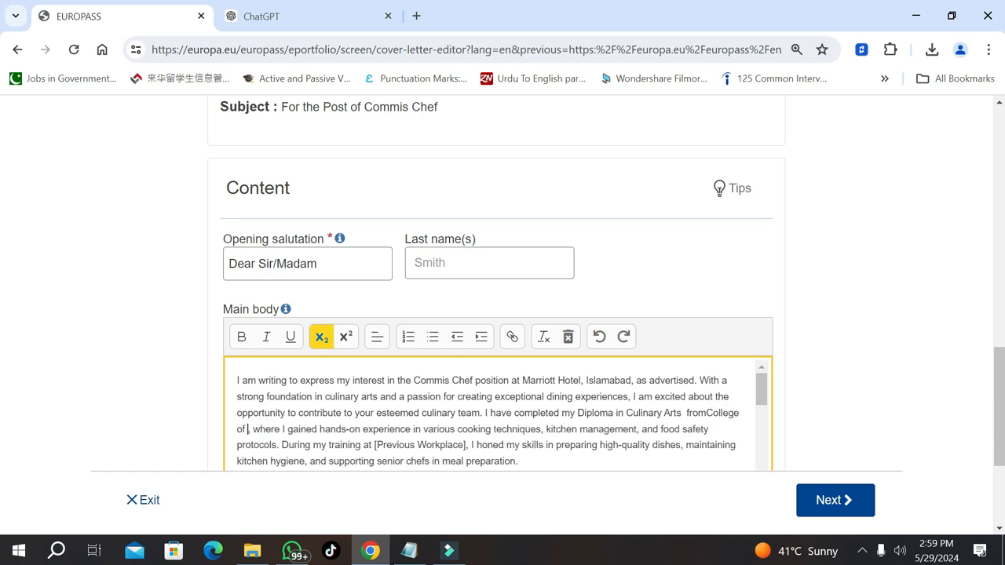
{"action": "type", "text": "linary Art"}
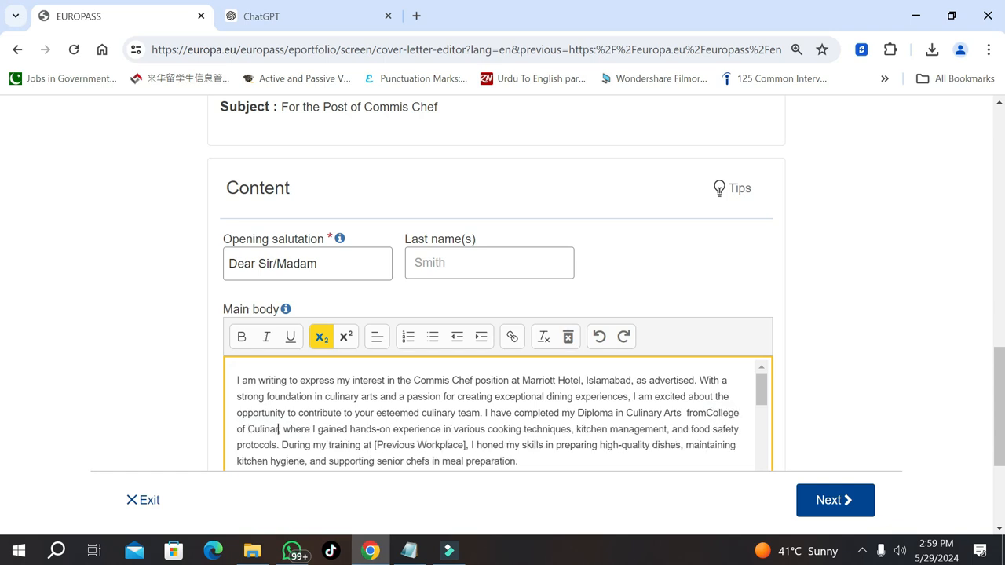
{"action": "type", "text": "s"}
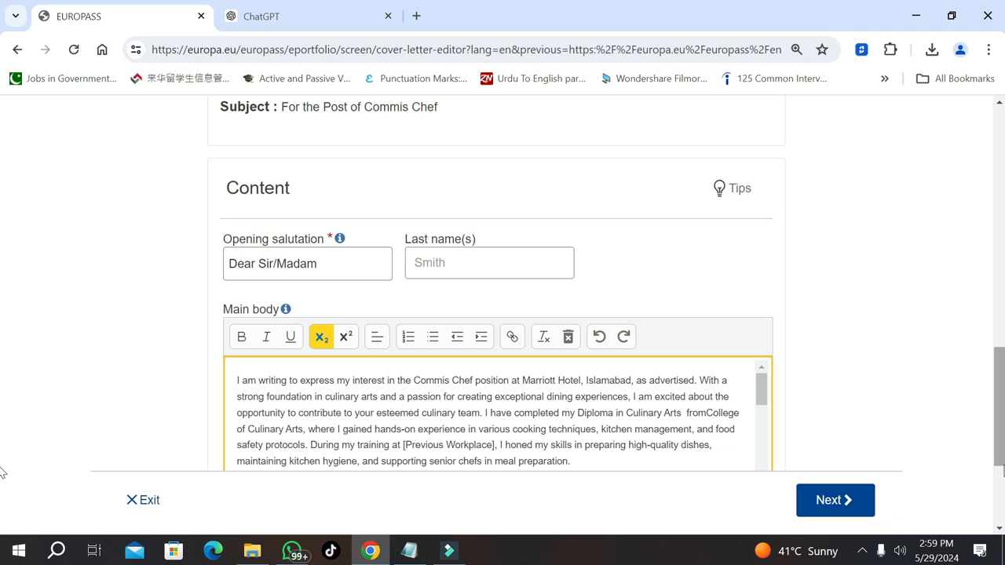
{"action": "left_click_drag", "start_coordinate": [762, 392], "coordinate": [762, 406]}
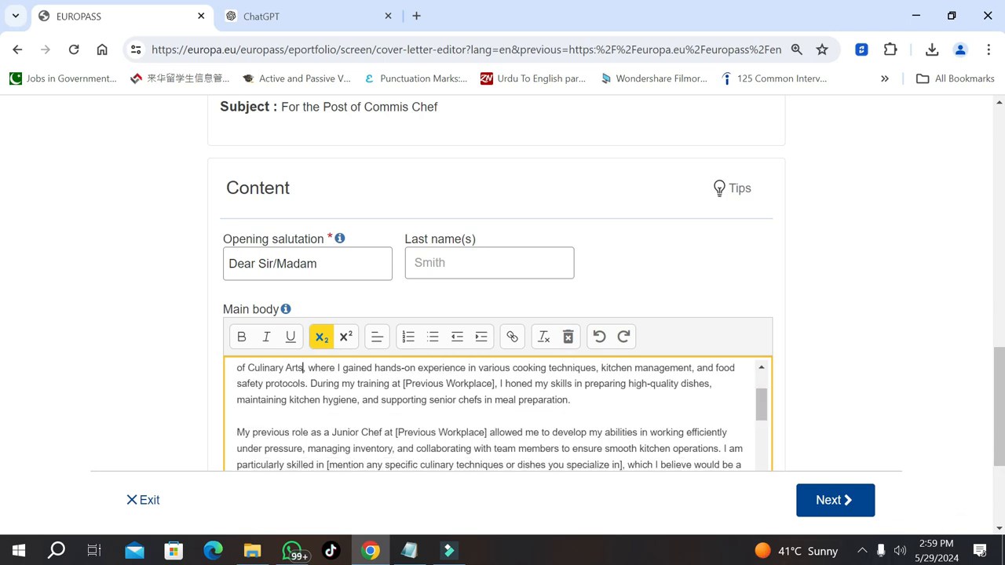
{"action": "left_click_drag", "start_coordinate": [403, 384], "coordinate": [493, 385]}
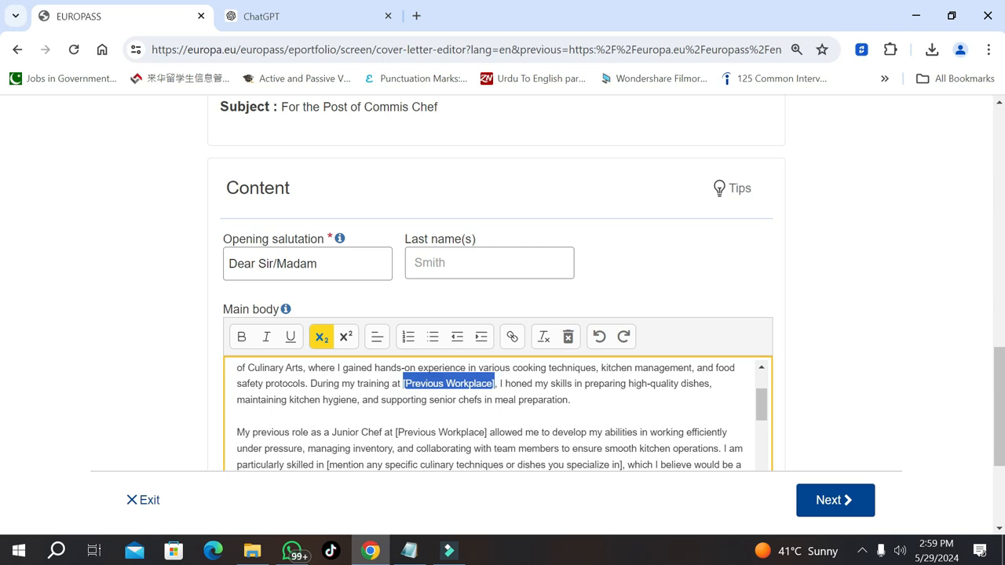
{"action": "type", "text": "College of C"}
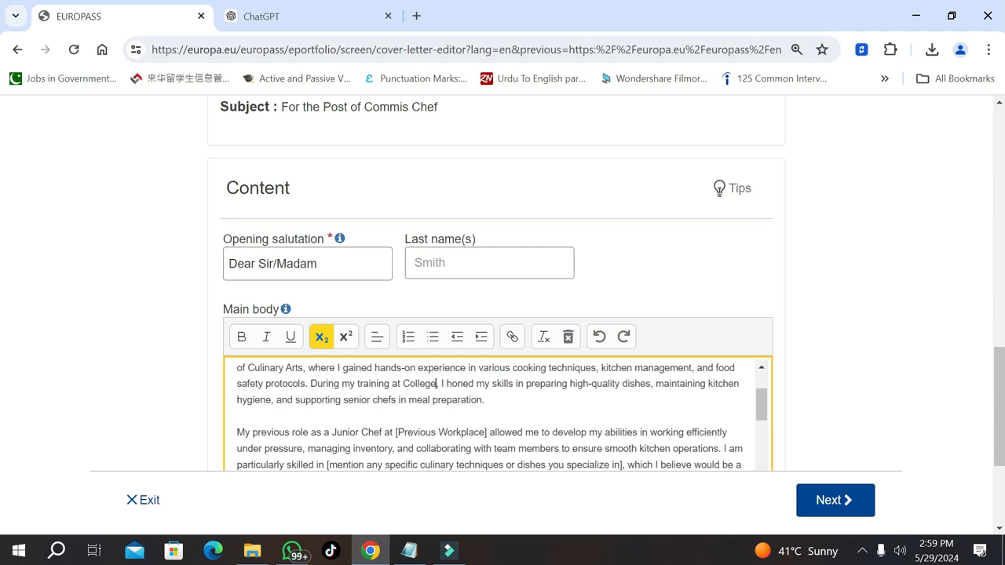
{"action": "type", "text": "ulinary A"}
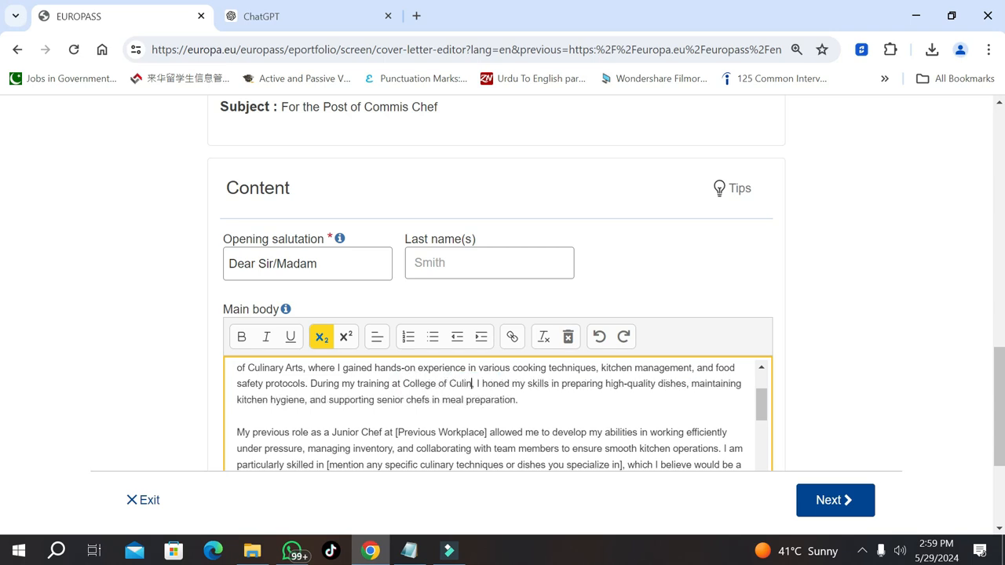
{"action": "type", "text": "rts"}
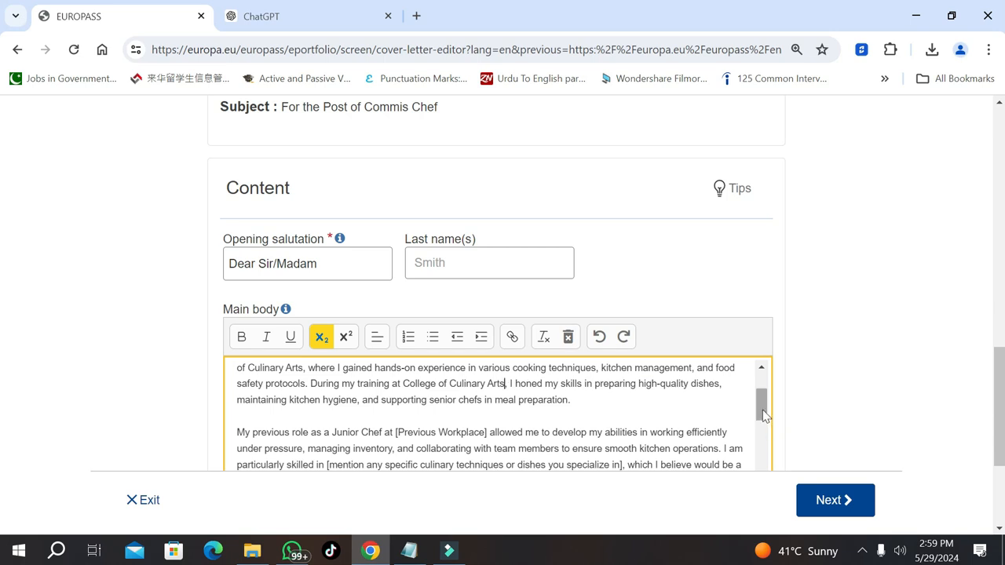
{"action": "left_click_drag", "start_coordinate": [761, 406], "coordinate": [767, 428]}
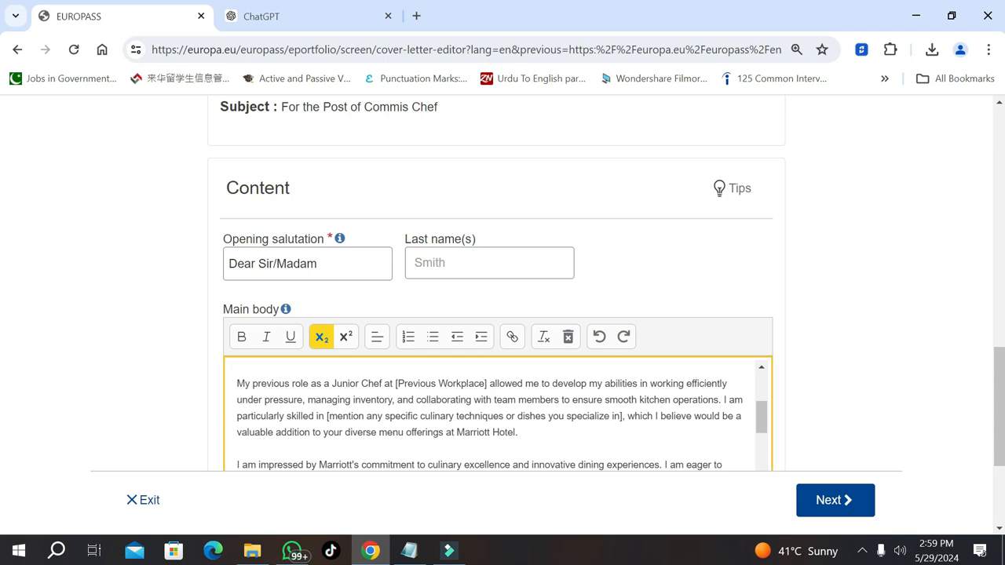
{"action": "left_click_drag", "start_coordinate": [760, 416], "coordinate": [779, 482]}
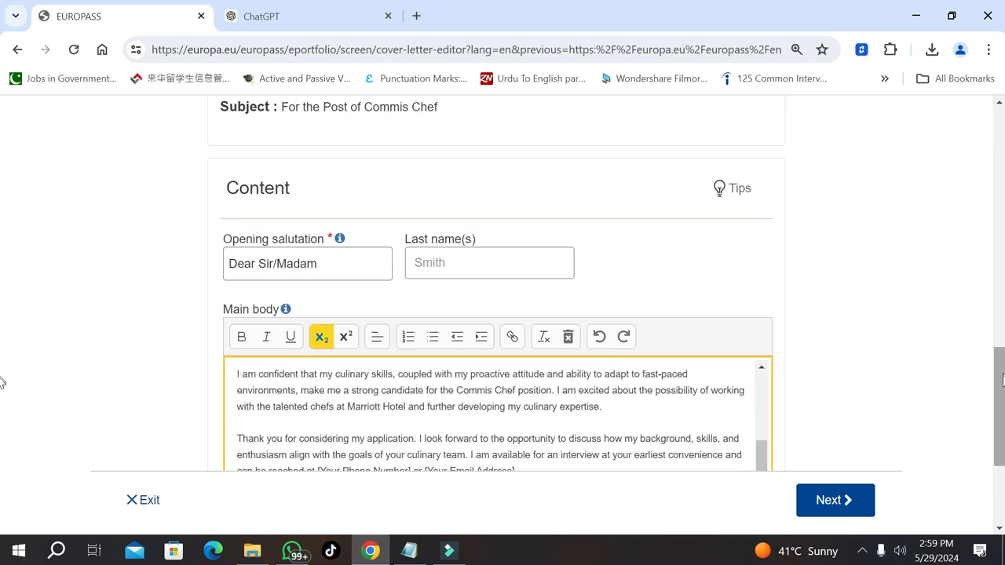
{"action": "scroll", "coordinate": [4, 383], "scroll_direction": "down", "scroll_amount": 2}
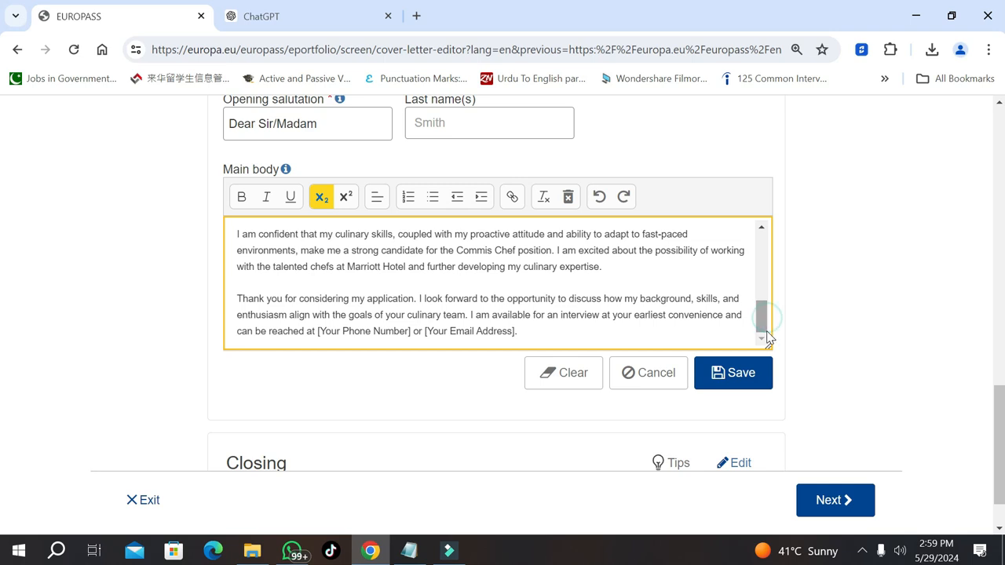
Save the edited main body of the cover letter
{"action": "left_click", "coordinate": [727, 375]}
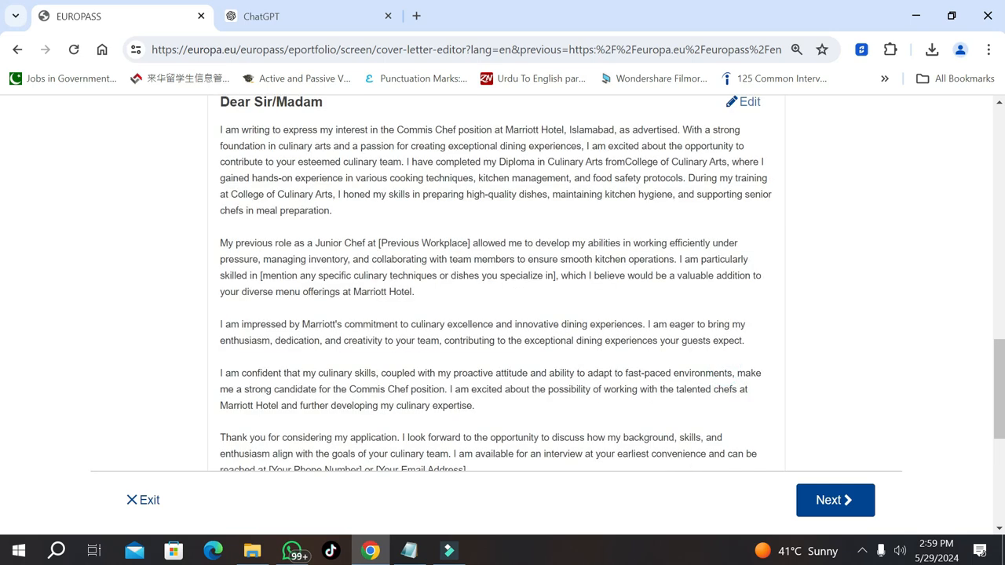
{"action": "scroll", "coordinate": [3, 393], "scroll_direction": "down", "scroll_amount": 4}
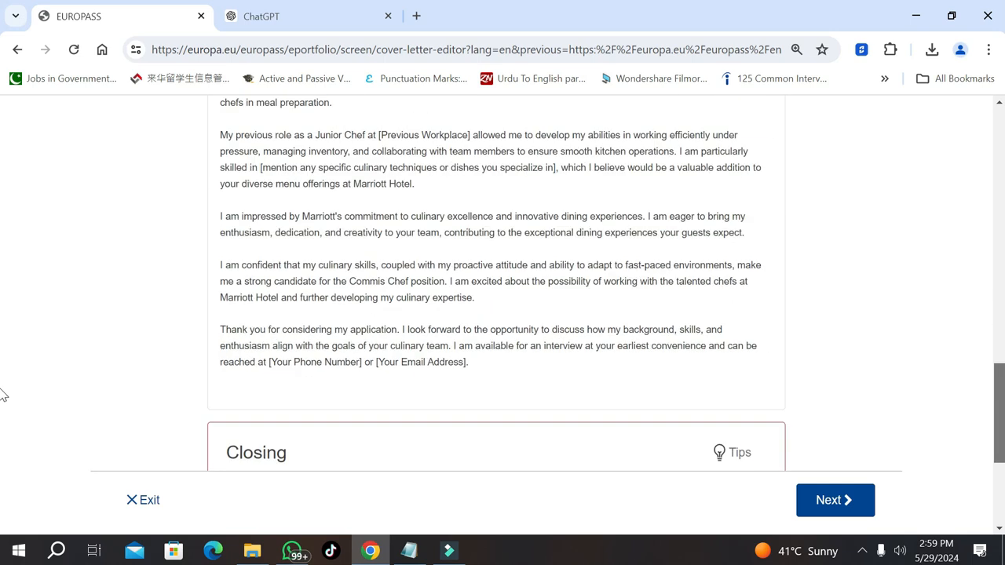
{"action": "scroll", "coordinate": [3, 433], "scroll_direction": "down", "scroll_amount": 2}
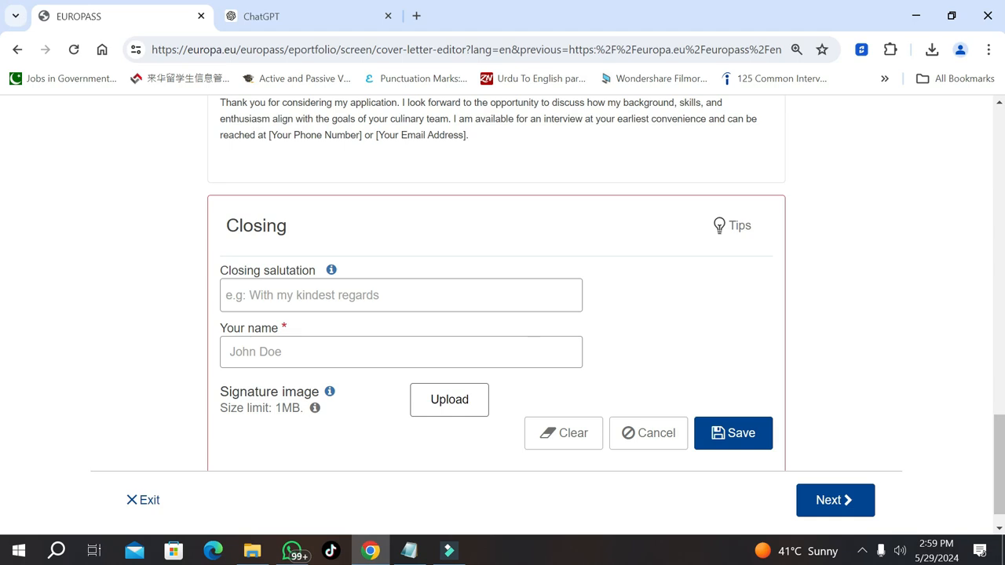
Set the closing salutation to 'Kind regards' with the applicant's full name and save it
{"action": "left_click", "coordinate": [402, 298]}
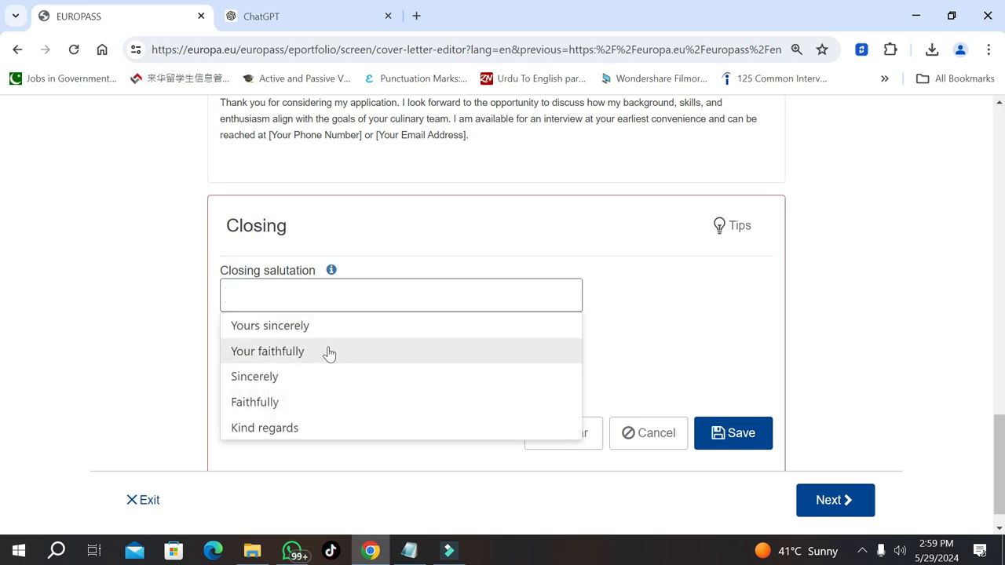
{"action": "left_click", "coordinate": [314, 428]}
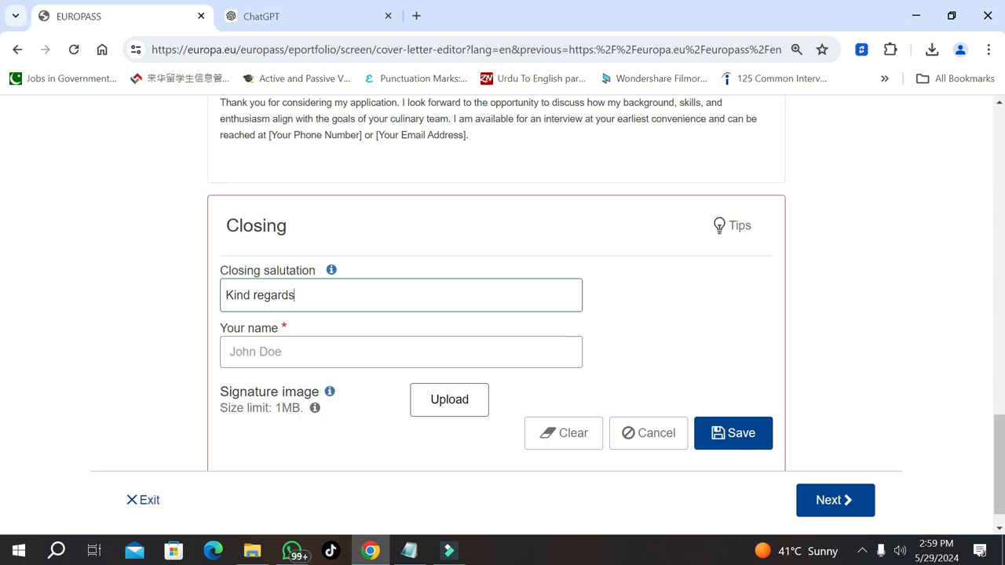
{"action": "left_click", "coordinate": [376, 352]}
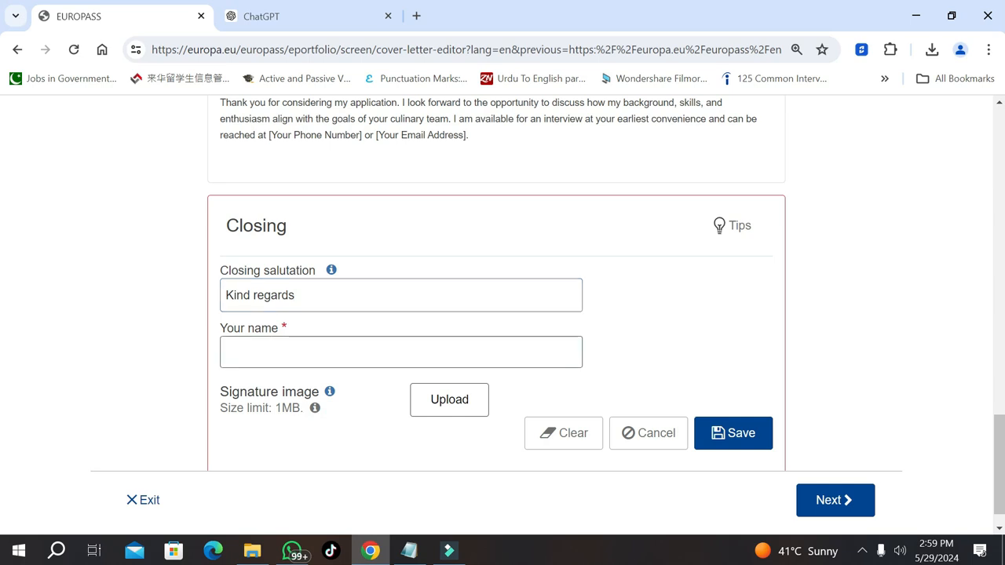
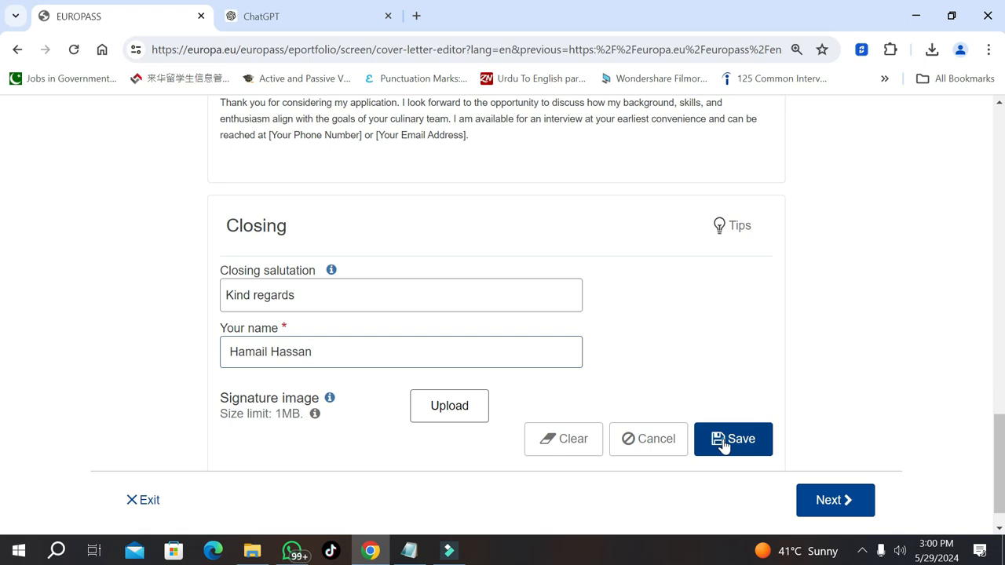
{"action": "left_click", "coordinate": [723, 441]}
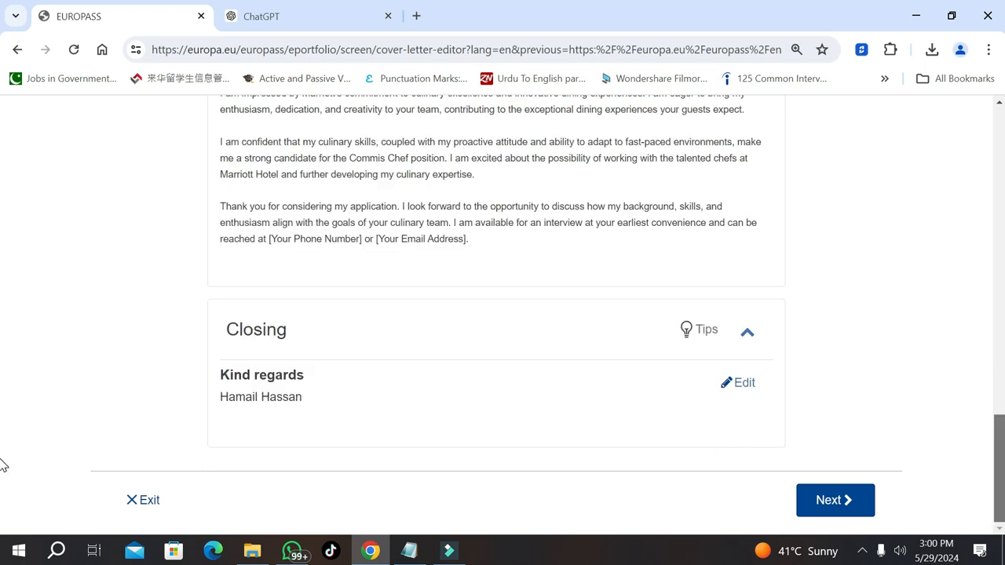
Give the cover letter template the light mint (fourth) colour
{"action": "left_click", "coordinate": [830, 498]}
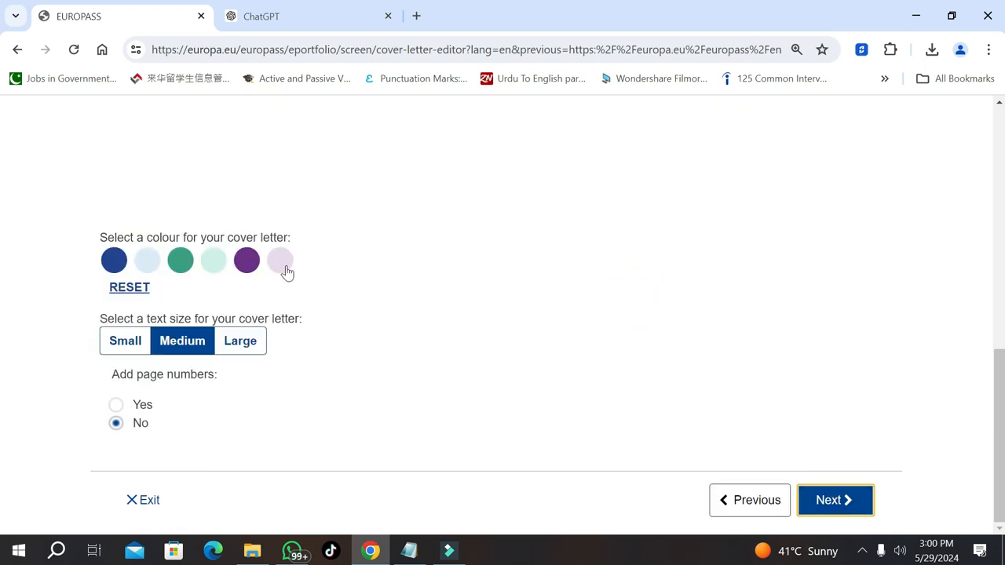
{"action": "left_click", "coordinate": [215, 267]}
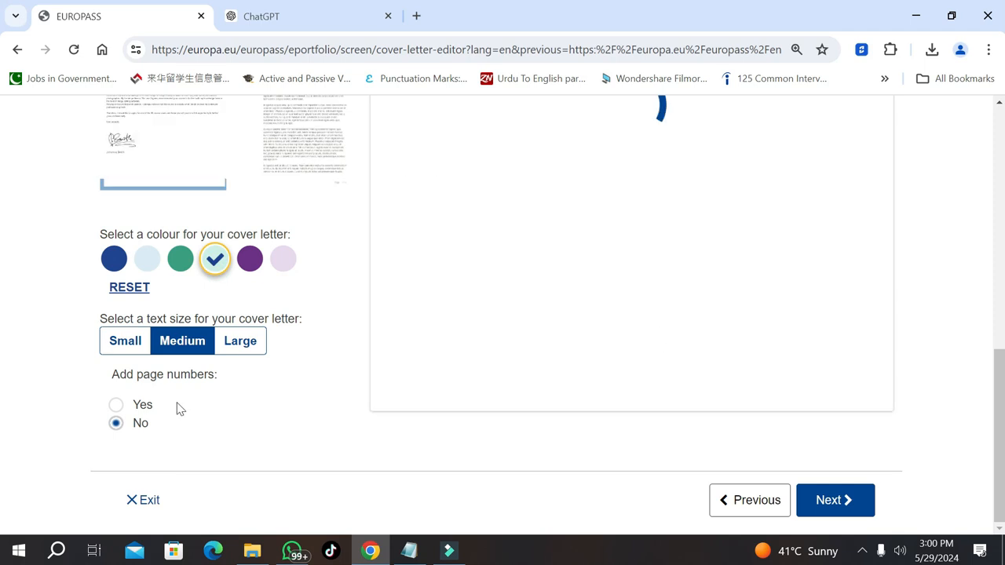
{"action": "scroll", "coordinate": [146, 404], "scroll_direction": "up", "scroll_amount": 10}
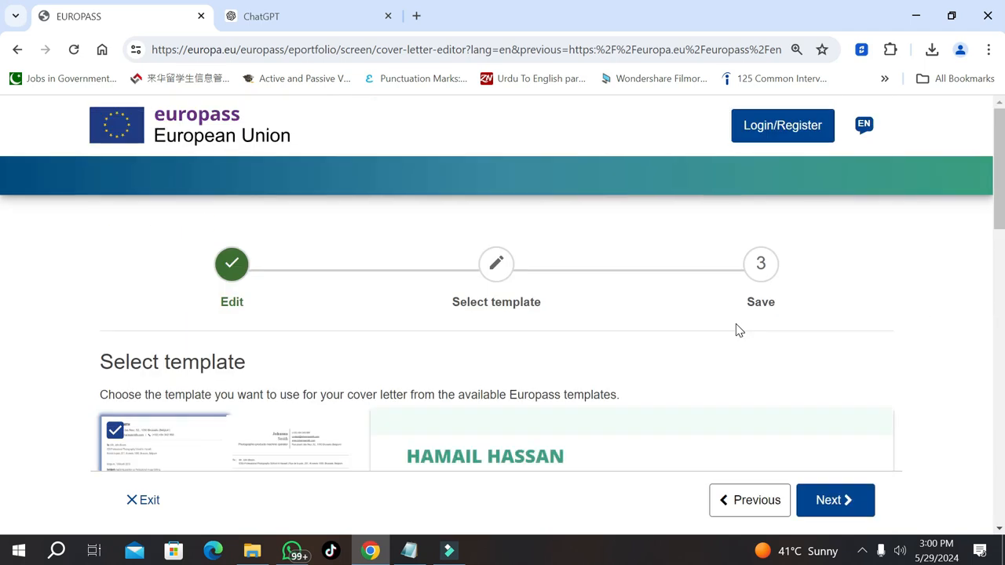
{"action": "scroll", "coordinate": [3, 306], "scroll_direction": "down", "scroll_amount": 10}
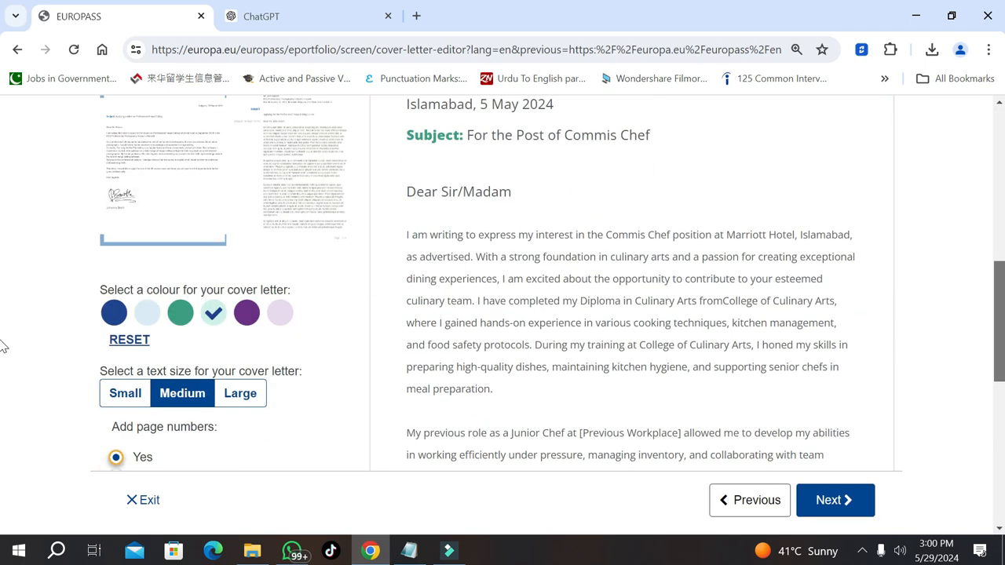
{"action": "scroll", "coordinate": [2, 440], "scroll_direction": "down", "scroll_amount": 5}
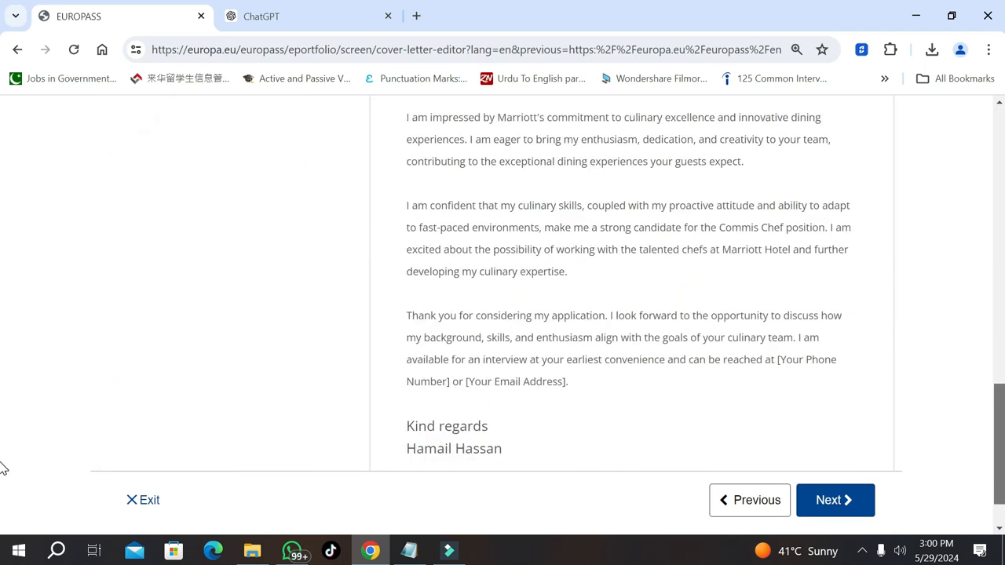
Continue to the Download and store page and review the letter preview
{"action": "left_click", "coordinate": [845, 510]}
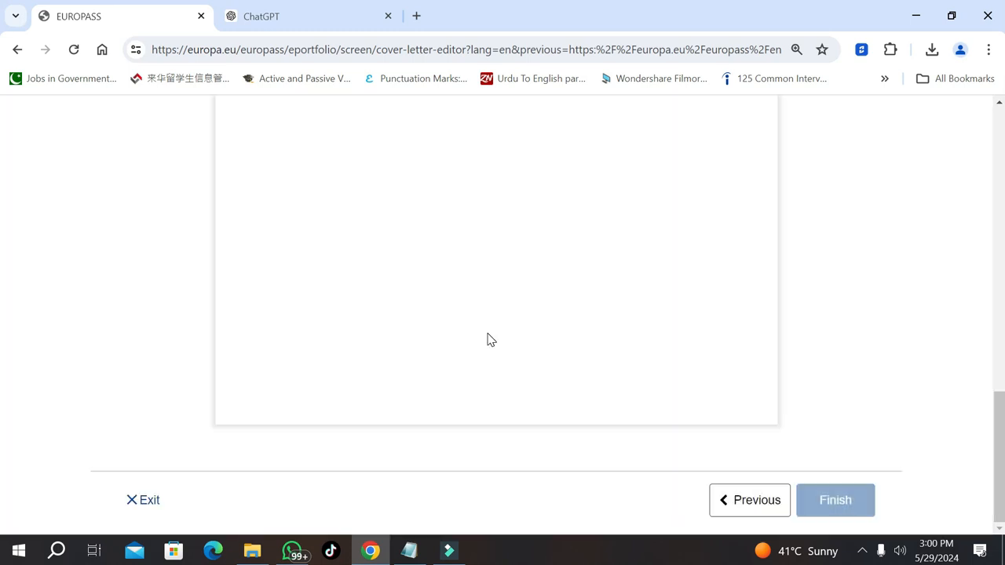
{"action": "left_click_drag", "start_coordinate": [1000, 431], "coordinate": [885, 203]}
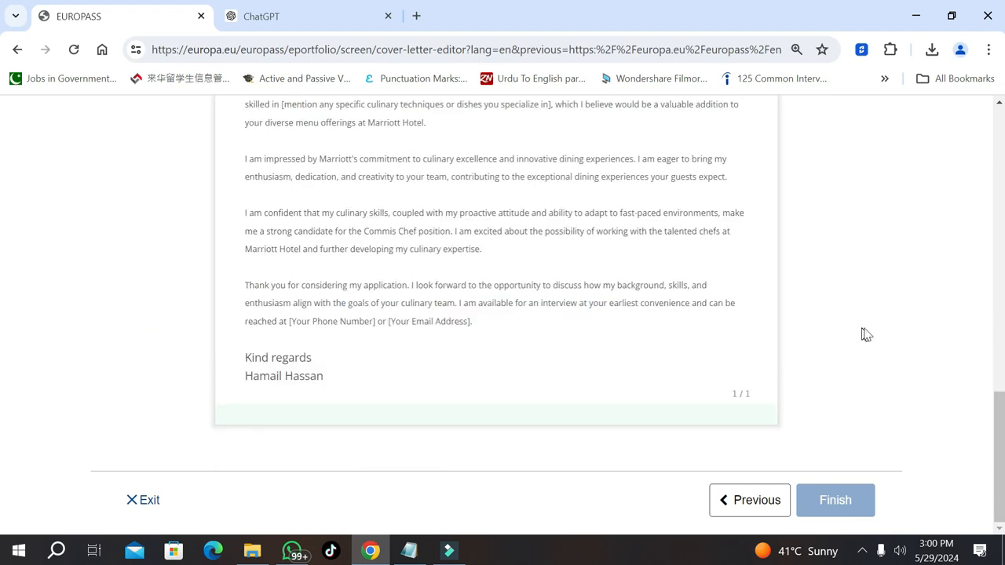
{"action": "left_click_drag", "start_coordinate": [1001, 448], "coordinate": [946, 223]}
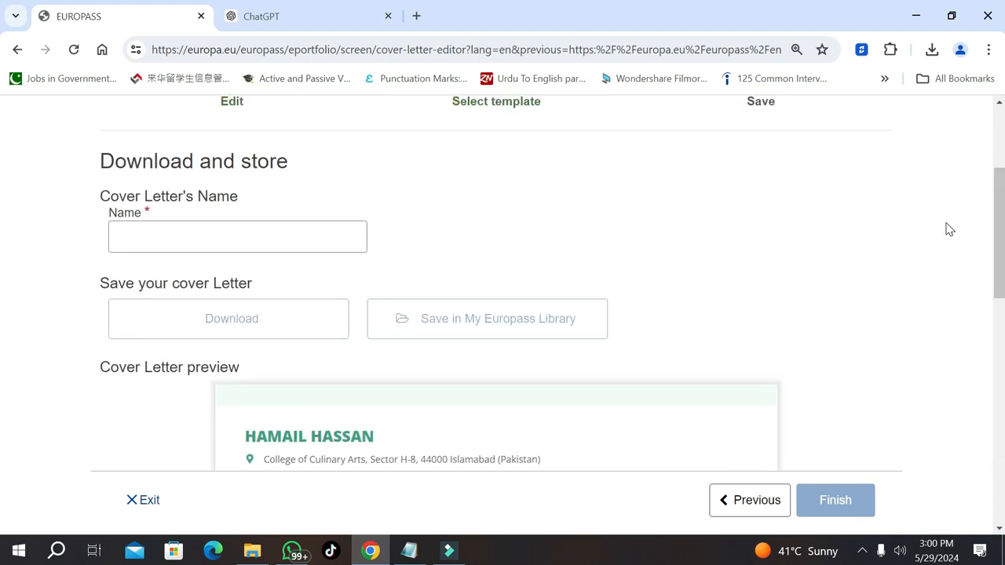
Name the cover letter after the applicant and save its PDF to the Desktop
{"action": "left_click", "coordinate": [272, 234]}
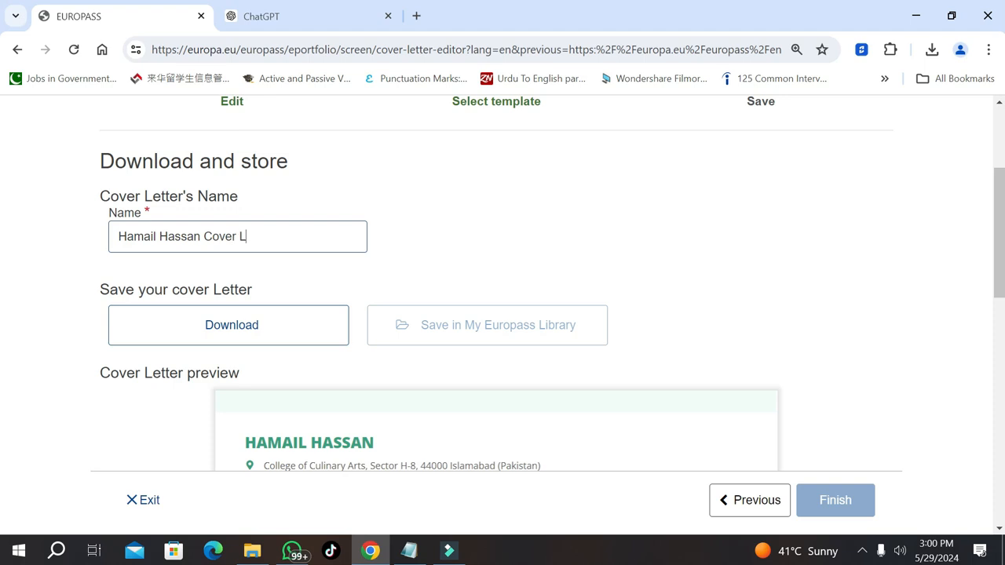
{"action": "left_click", "coordinate": [242, 338]}
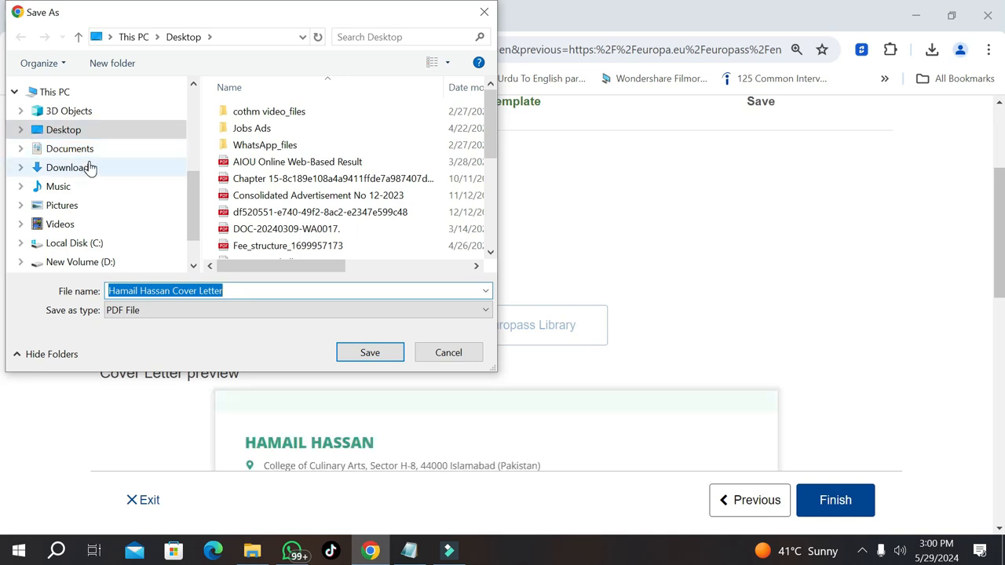
{"action": "left_click", "coordinate": [91, 168]}
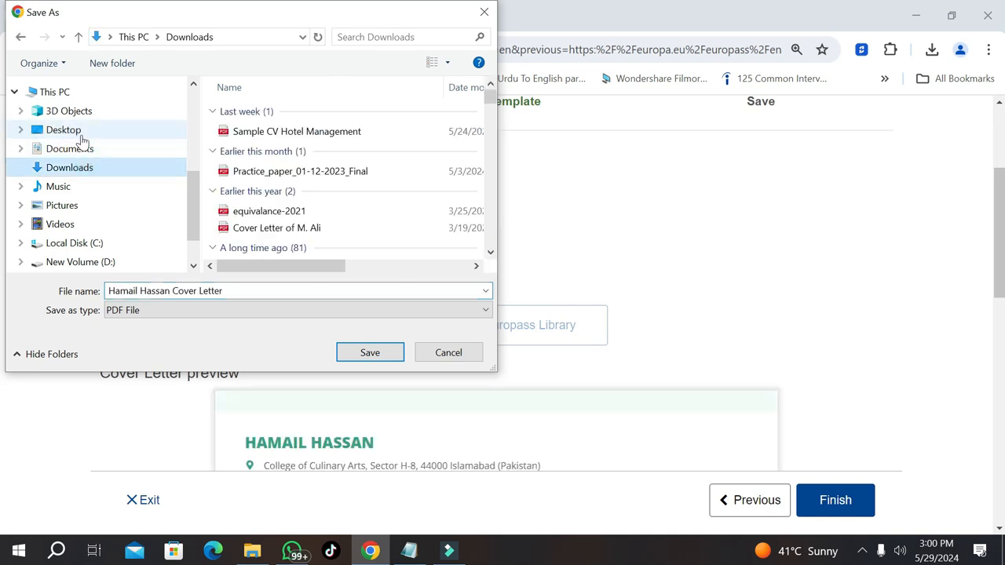
{"action": "left_click", "coordinate": [79, 134]}
{"action": "left_click", "coordinate": [388, 353]}
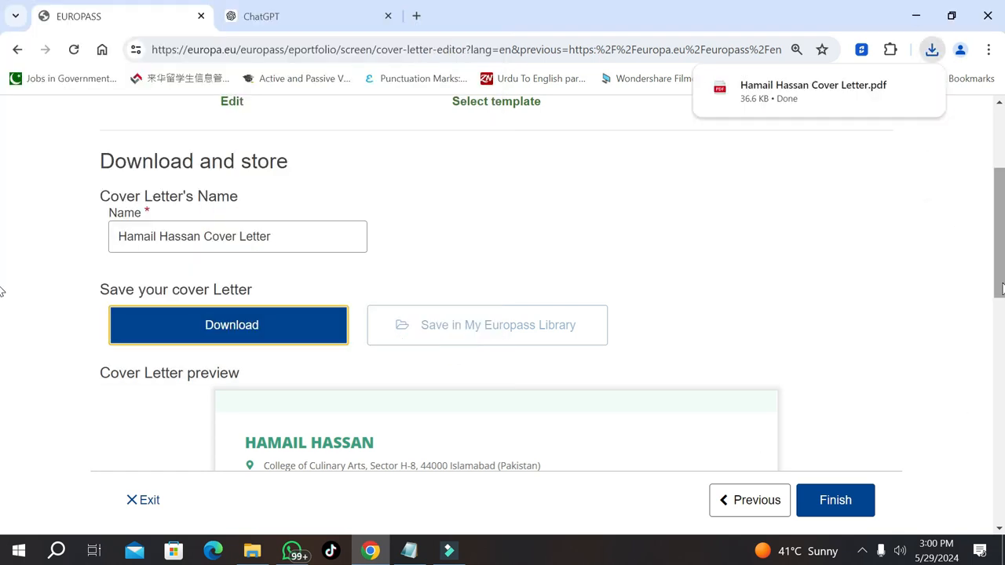
Finish the cover letter and return to the Europass home page
{"action": "scroll", "coordinate": [3, 298], "scroll_direction": "down", "scroll_amount": 1}
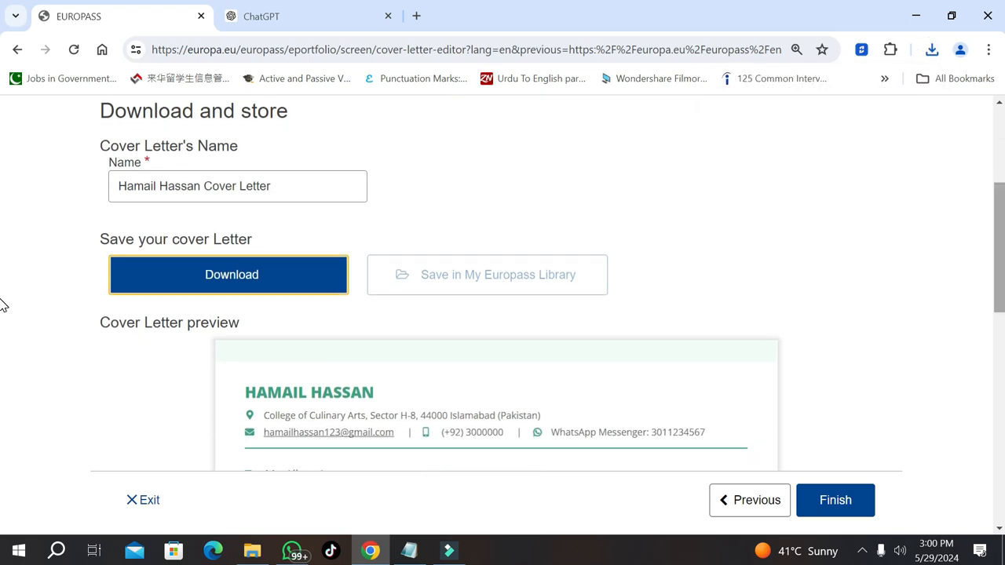
{"action": "left_click_drag", "start_coordinate": [1002, 299], "coordinate": [1001, 284]}
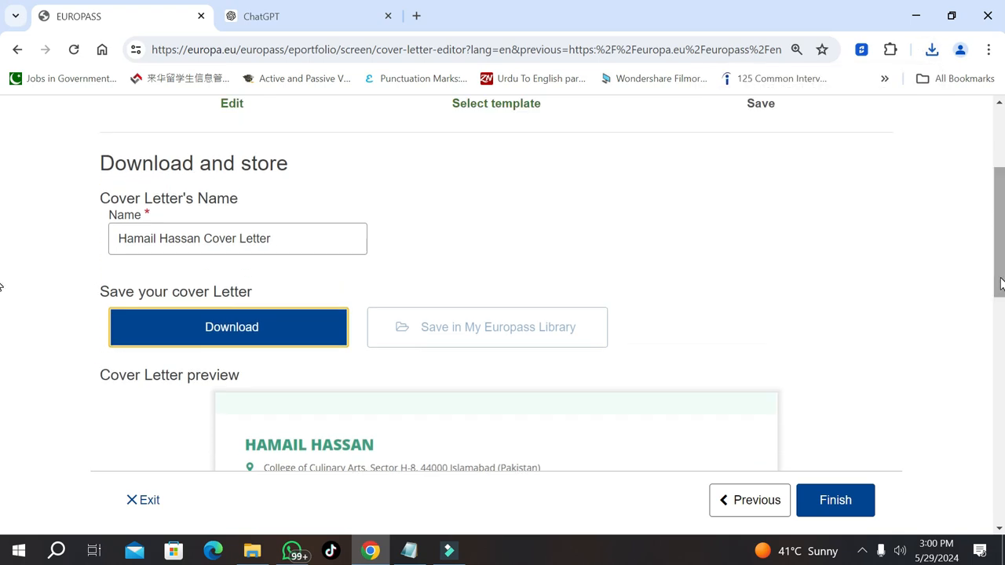
{"action": "left_click", "coordinate": [838, 511]}
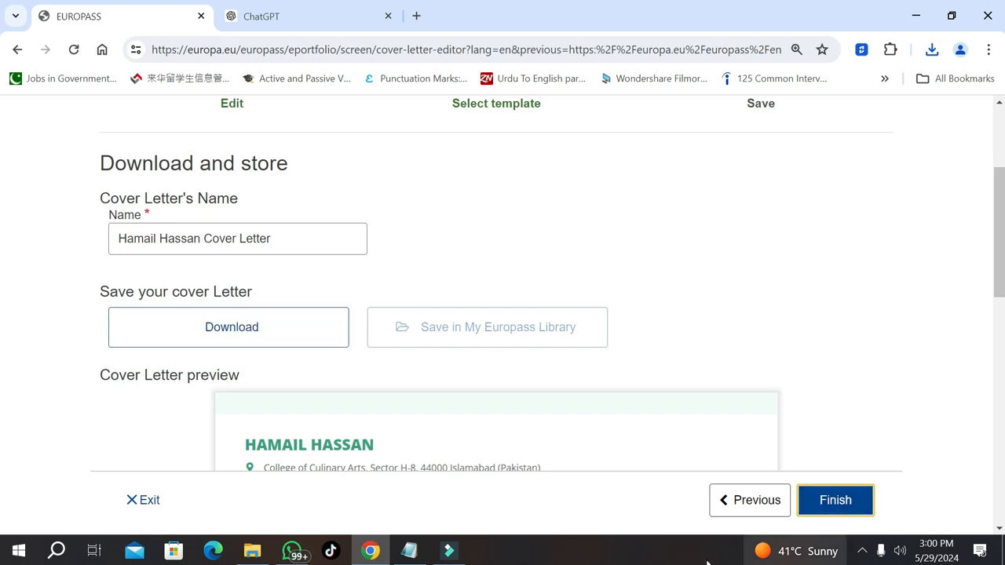
{"action": "left_click", "coordinate": [862, 550]}
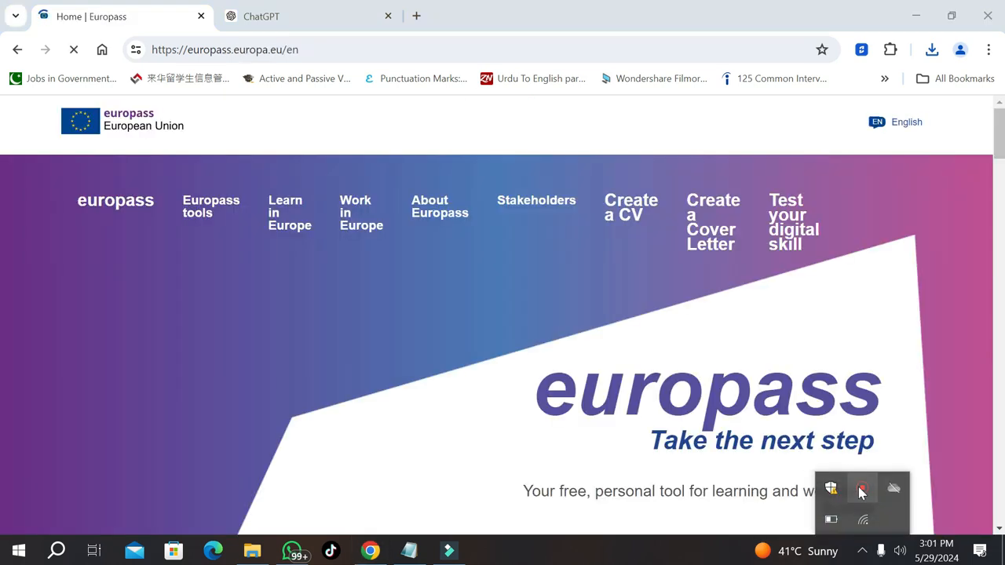